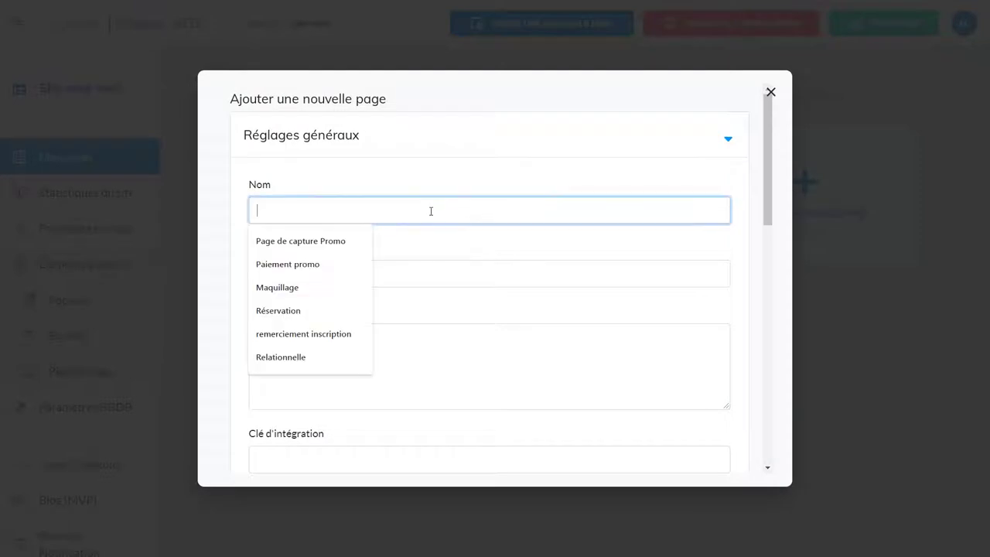
- Enter 'Page formulaire' as the new page name, fixing the missing letter
{"action": "type", "text": "Page"}
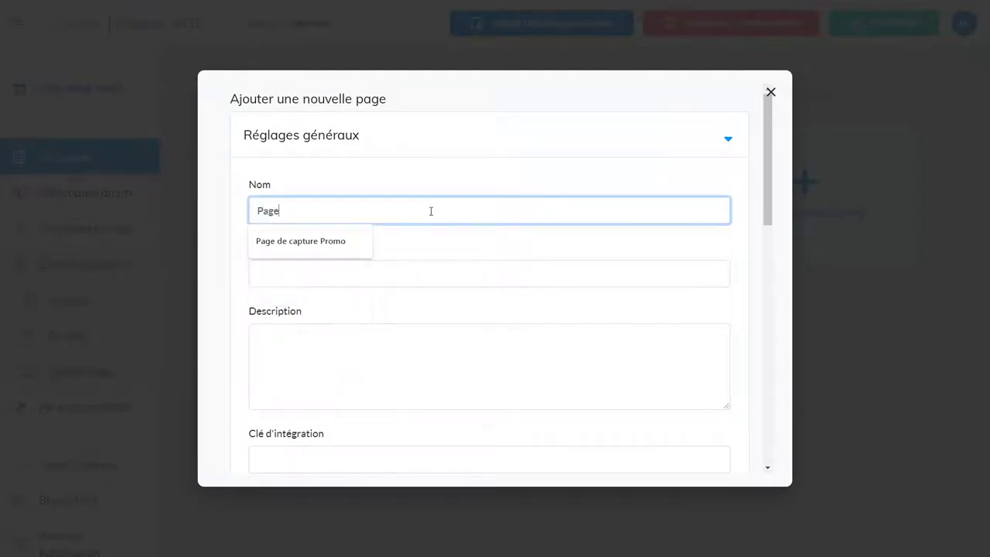
{"action": "type", "text": " formlaire"}
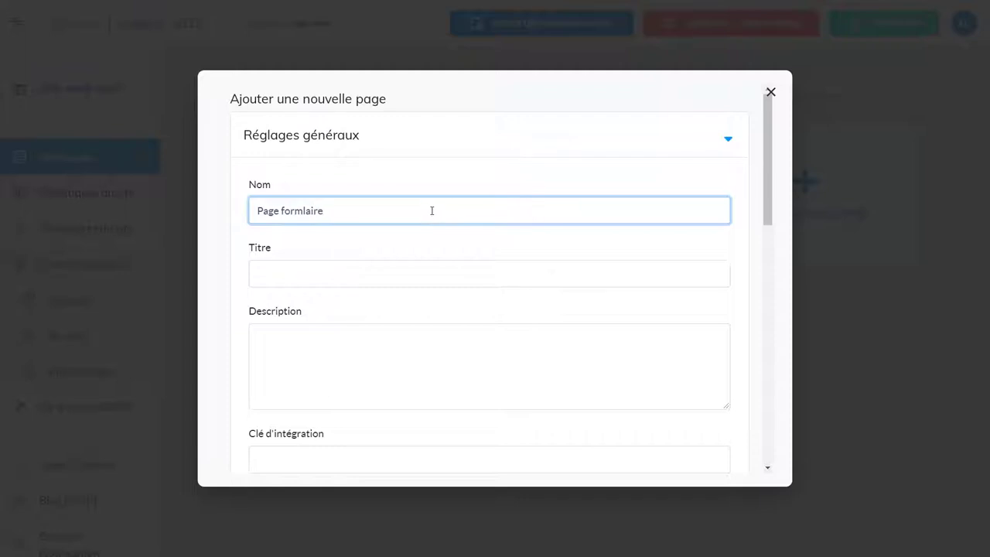
{"action": "left_click_drag", "start_coordinate": [431, 210], "coordinate": [258, 205]}
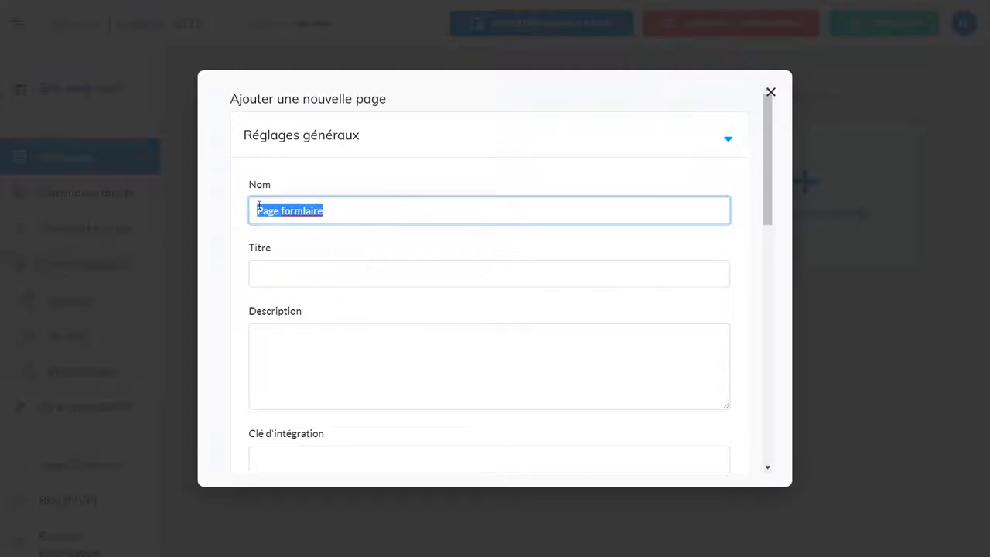
{"action": "left_click", "coordinate": [303, 209]}
{"action": "type", "text": "u"}
{"action": "left_click_drag", "start_coordinate": [272, 211], "coordinate": [248, 215]}
{"action": "key", "text": "ctrl+c"}
- Paste 'Page formulaire' into Titre and Description and save the blank page
{"action": "left_click", "coordinate": [284, 276]}
{"action": "key", "text": "ctrl+v"}
{"action": "left_click", "coordinate": [284, 326]}
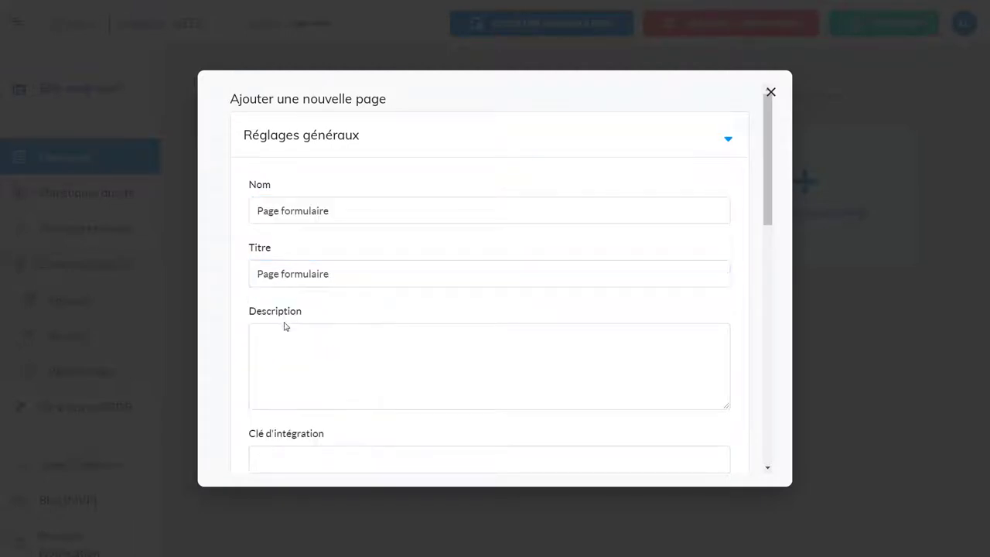
{"action": "key", "text": "ctrl+v"}
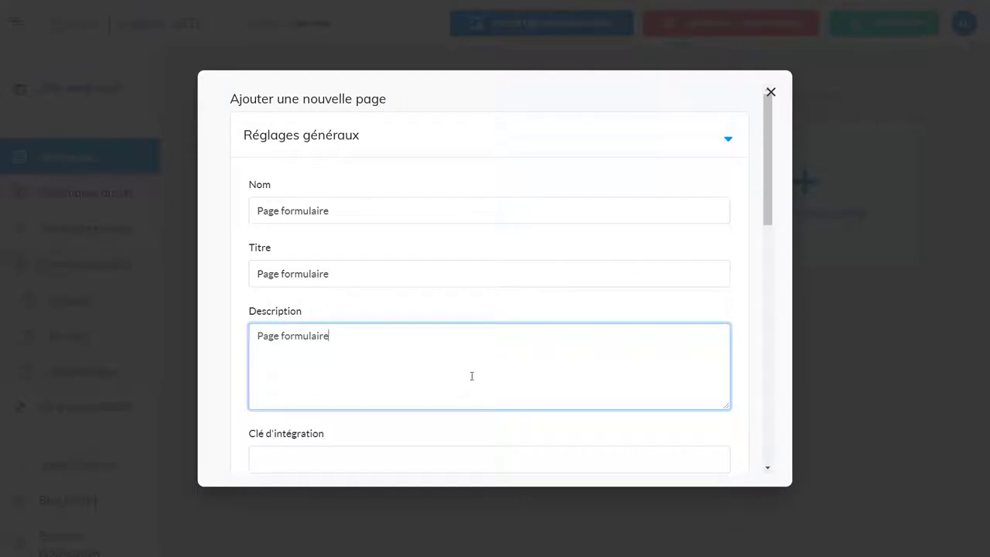
{"action": "scroll", "coordinate": [541, 270], "scroll_direction": "down", "scroll_amount": 2}
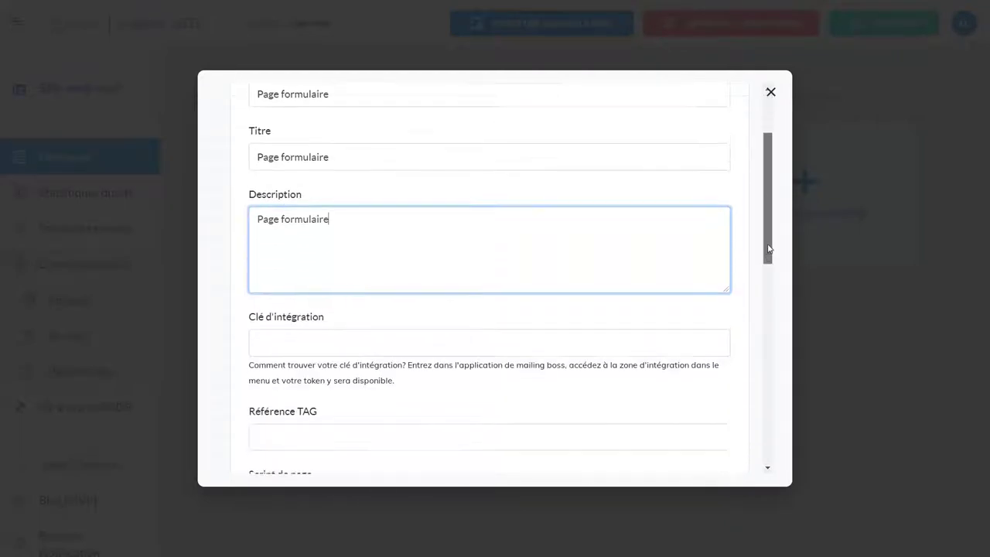
{"action": "scroll", "coordinate": [449, 243], "scroll_direction": "up", "scroll_amount": 1}
{"action": "left_click_drag", "start_coordinate": [382, 183], "coordinate": [267, 181]}
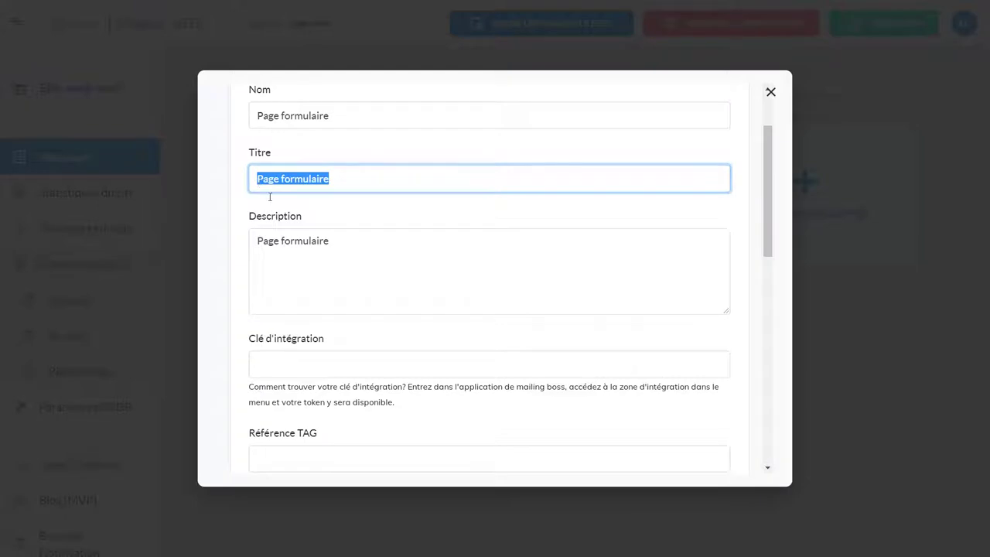
{"action": "left_click_drag", "start_coordinate": [351, 240], "coordinate": [258, 240]}
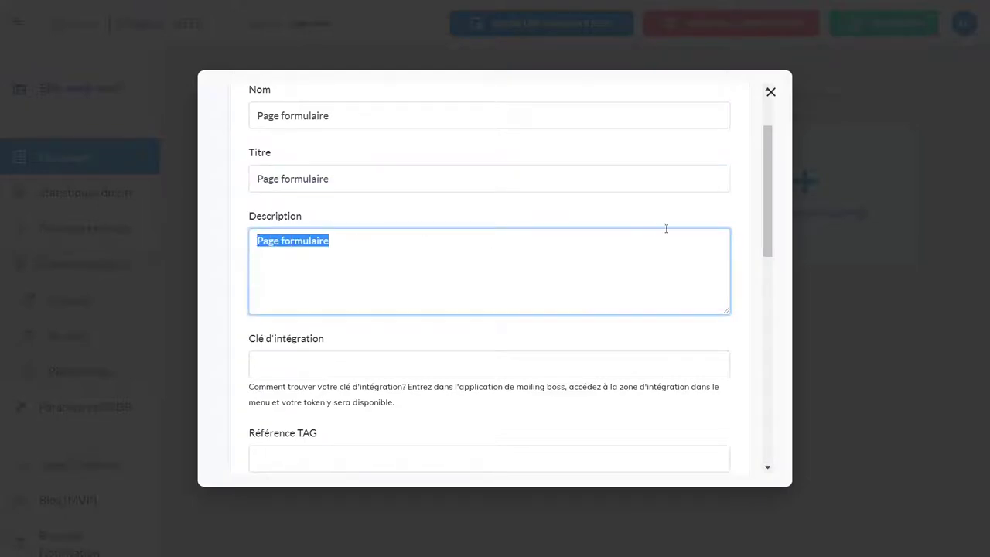
{"action": "left_click_drag", "start_coordinate": [768, 236], "coordinate": [766, 456]}
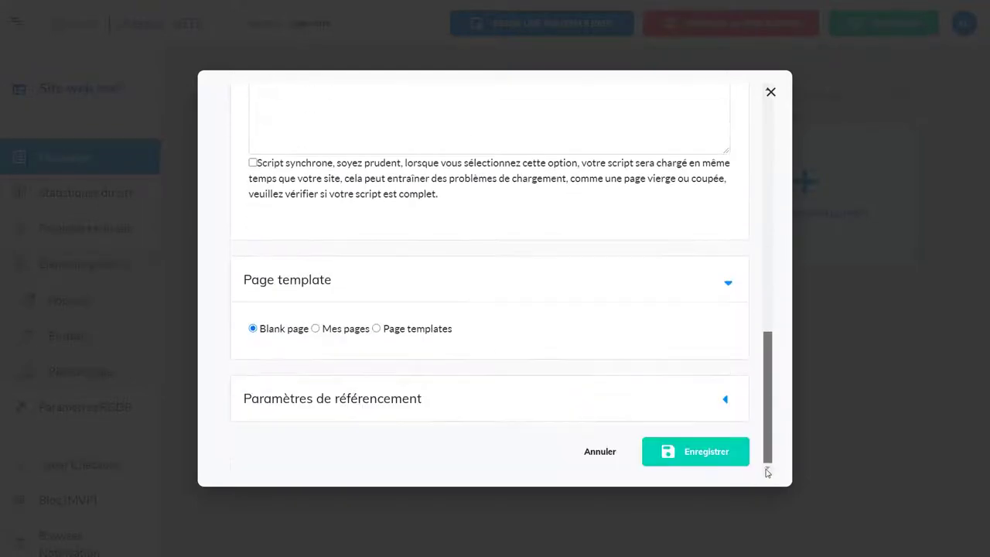
{"action": "left_click", "coordinate": [719, 451]}
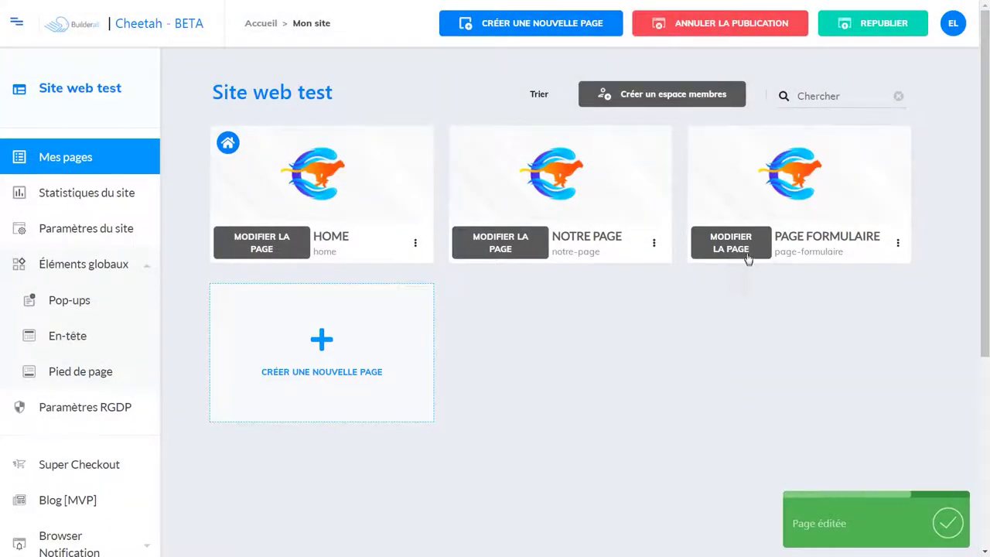
- Open Page formulaire in the editor and add a Panneau vierge
{"action": "left_click", "coordinate": [739, 245]}
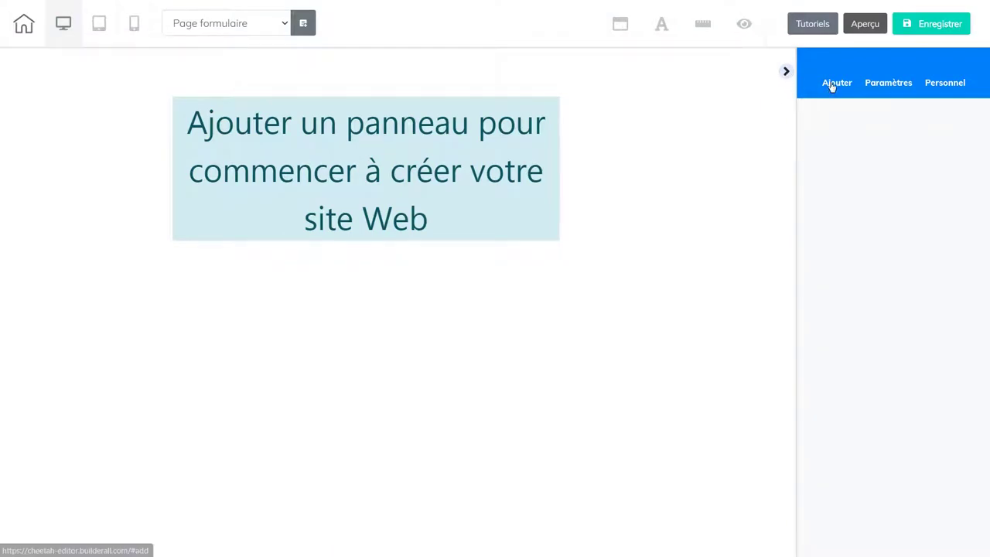
{"action": "left_click", "coordinate": [833, 84]}
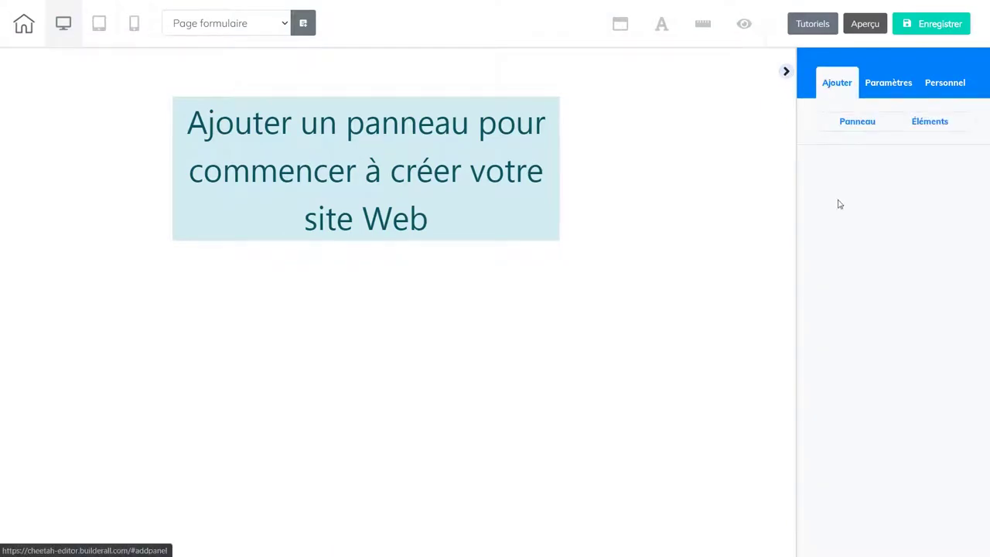
{"action": "left_click", "coordinate": [848, 123]}
{"action": "left_click", "coordinate": [882, 203]}
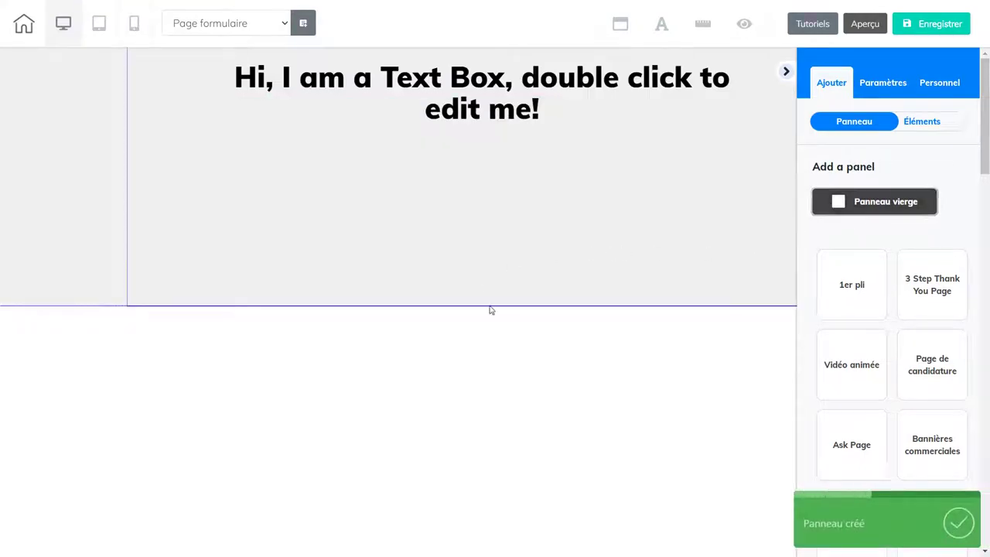
- Drag the blank panel's bottom edge down to make it taller
{"action": "left_click", "coordinate": [498, 252]}
{"action": "left_click_drag", "start_coordinate": [498, 306], "coordinate": [491, 456]}
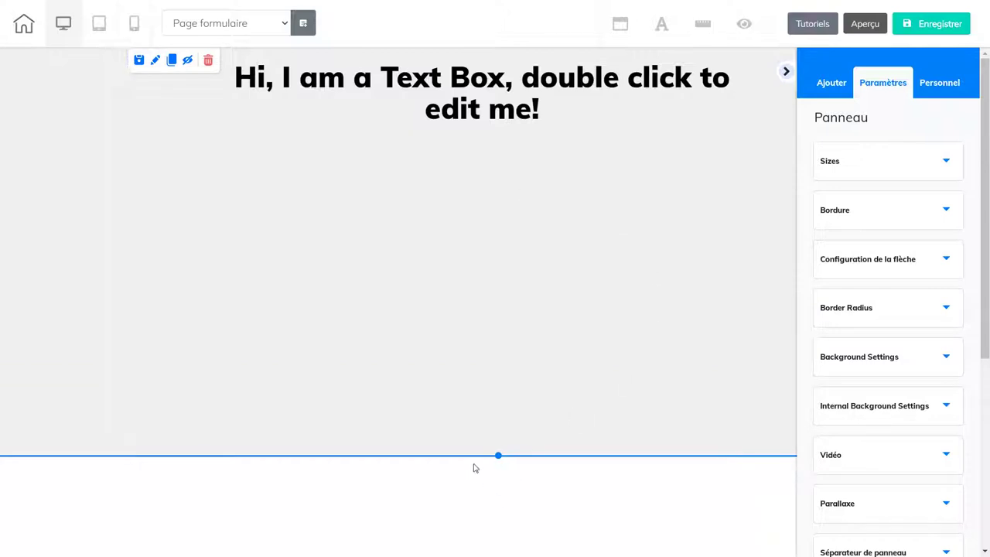
{"action": "left_click_drag", "start_coordinate": [496, 466], "coordinate": [498, 506]}
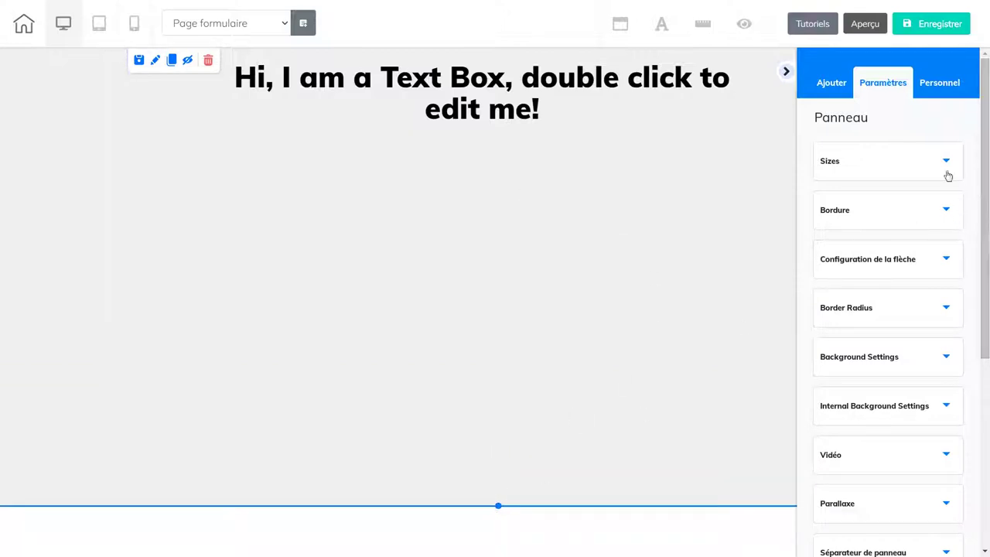
- Drag the first Formulaire de contact template from Éléments into the panel
{"action": "left_click", "coordinate": [829, 90]}
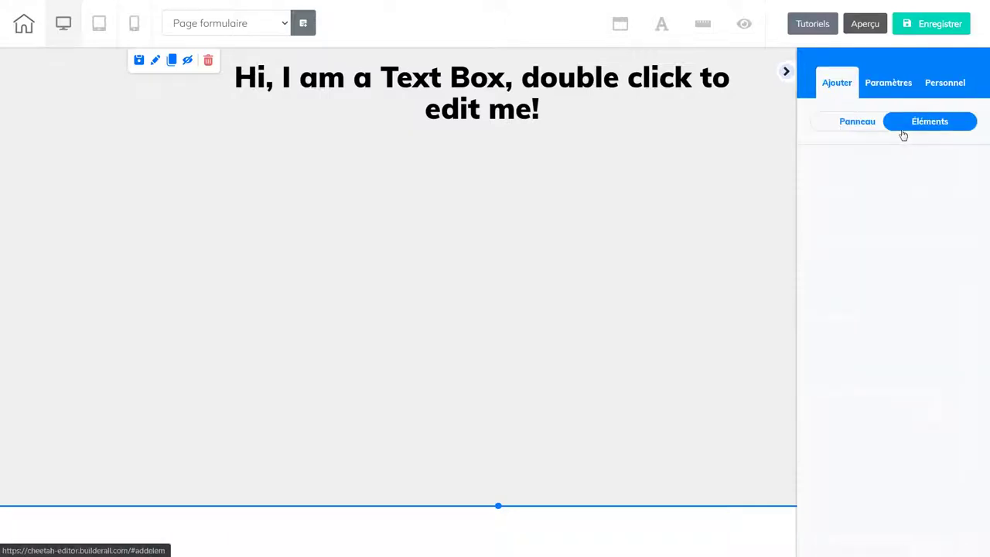
{"action": "left_click", "coordinate": [944, 122]}
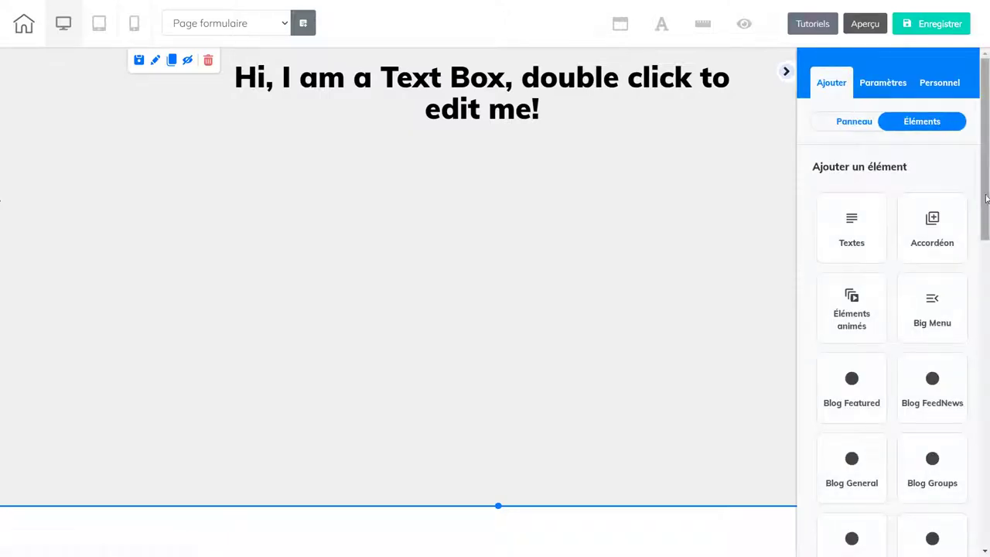
{"action": "scroll", "coordinate": [986, 244], "scroll_direction": "down", "scroll_amount": 2}
{"action": "left_click_drag", "start_coordinate": [985, 244], "coordinate": [985, 302]}
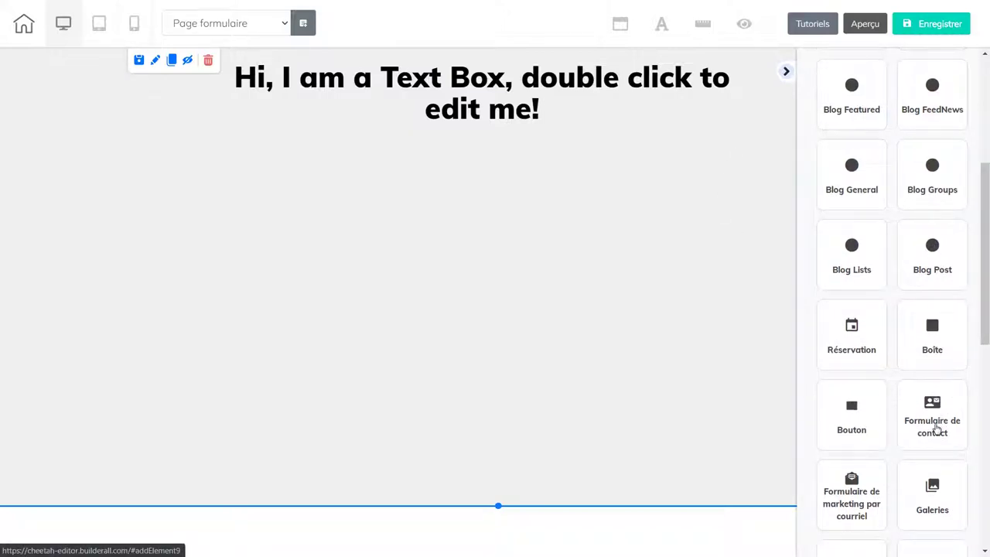
{"action": "left_click_drag", "start_coordinate": [984, 320], "coordinate": [913, 379]}
{"action": "left_click", "coordinate": [854, 358]}
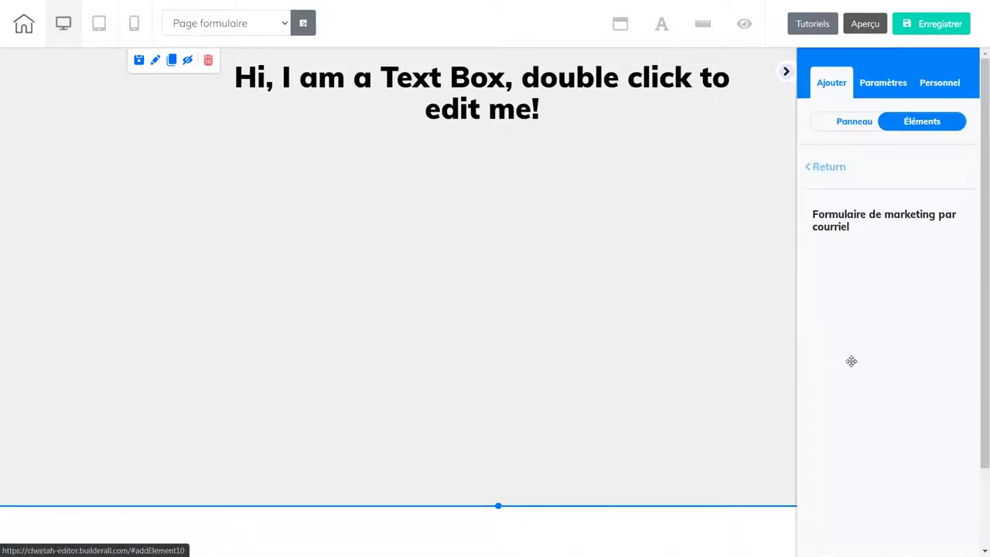
{"action": "left_click", "coordinate": [821, 168]}
{"action": "left_click_drag", "start_coordinate": [986, 230], "coordinate": [984, 362]}
{"action": "left_click", "coordinate": [944, 347]}
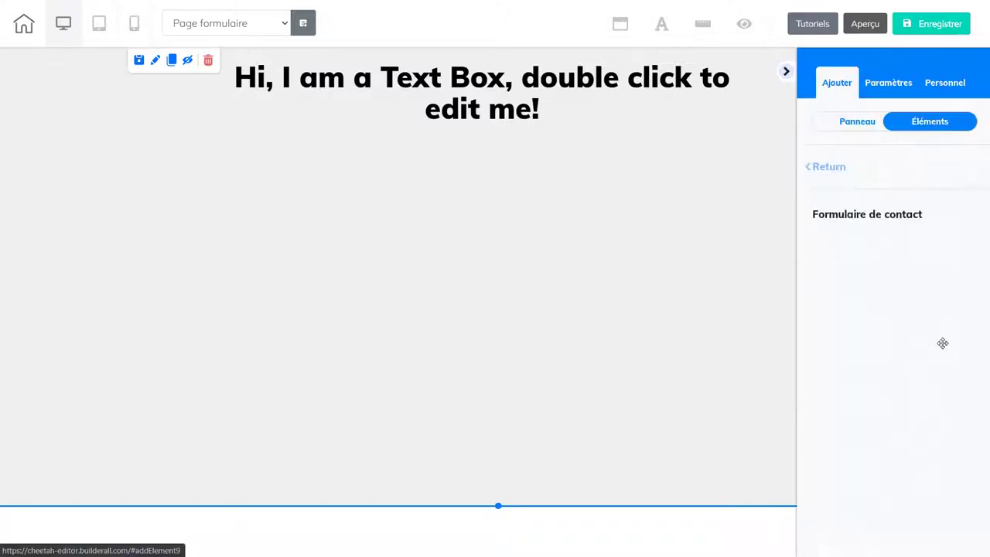
{"action": "left_click_drag", "start_coordinate": [941, 304], "coordinate": [468, 285]}
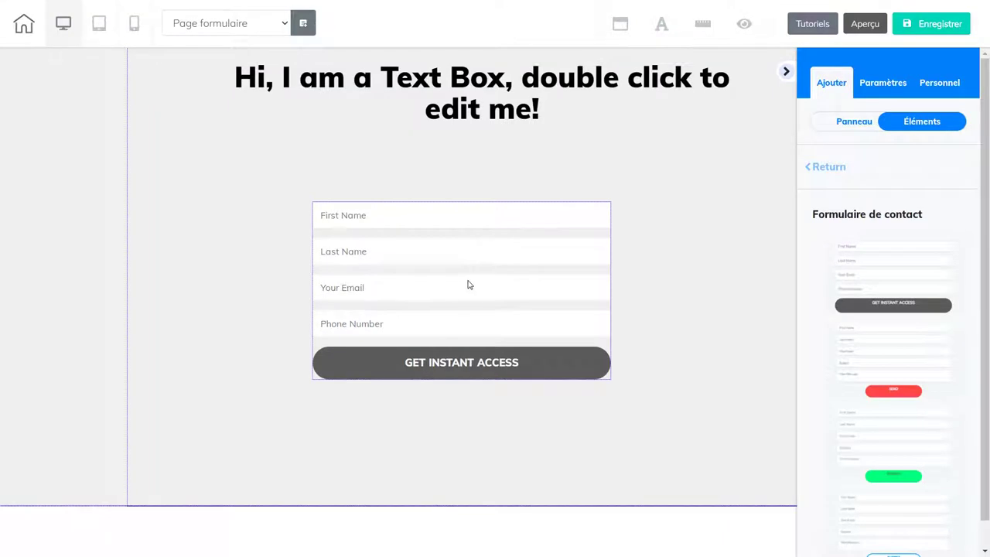
{"action": "left_click", "coordinate": [593, 367]}
- Widen the contact form, centre it with Élément central, and open its Formulaire de contact settings
{"action": "left_click_drag", "start_coordinate": [610, 378], "coordinate": [756, 498]}
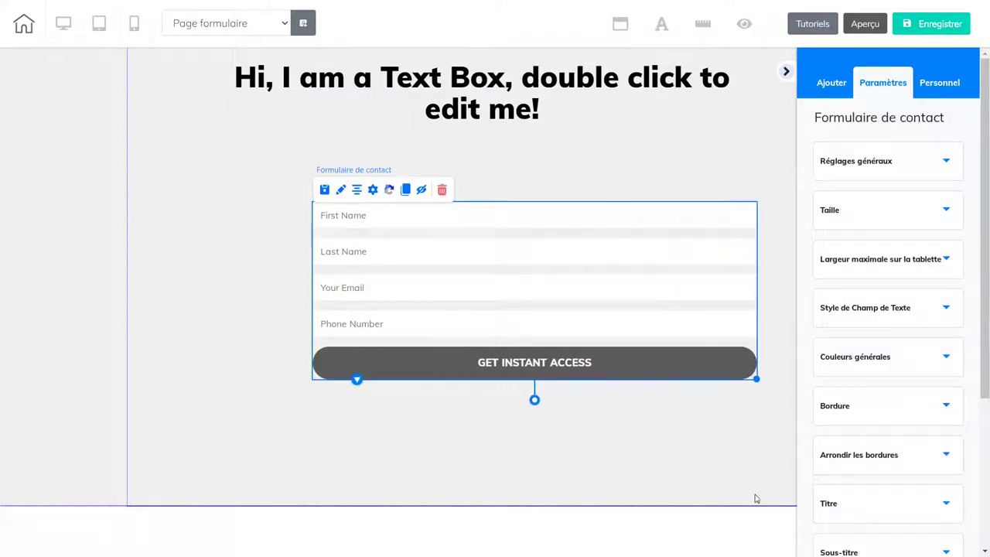
{"action": "left_click", "coordinate": [494, 300]}
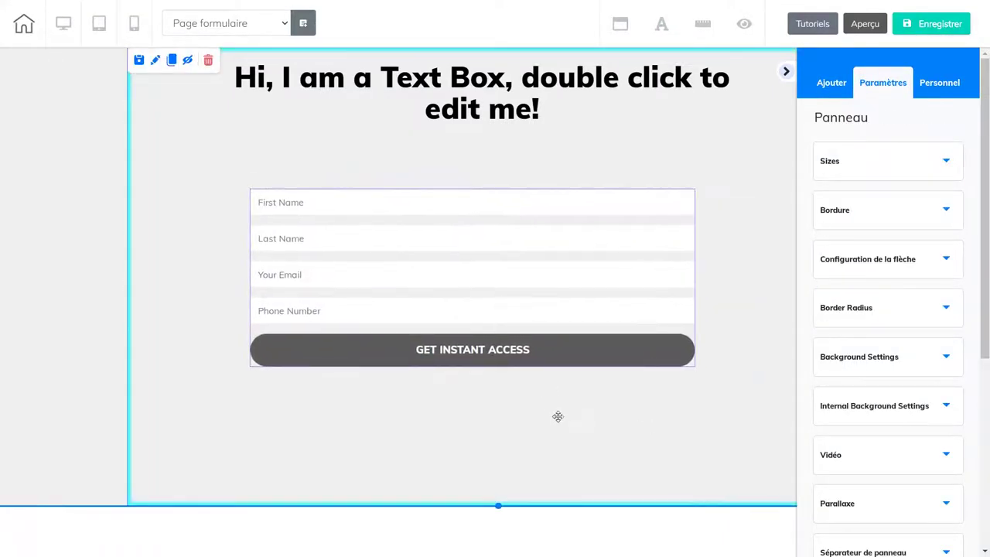
{"action": "left_click", "coordinate": [785, 72]}
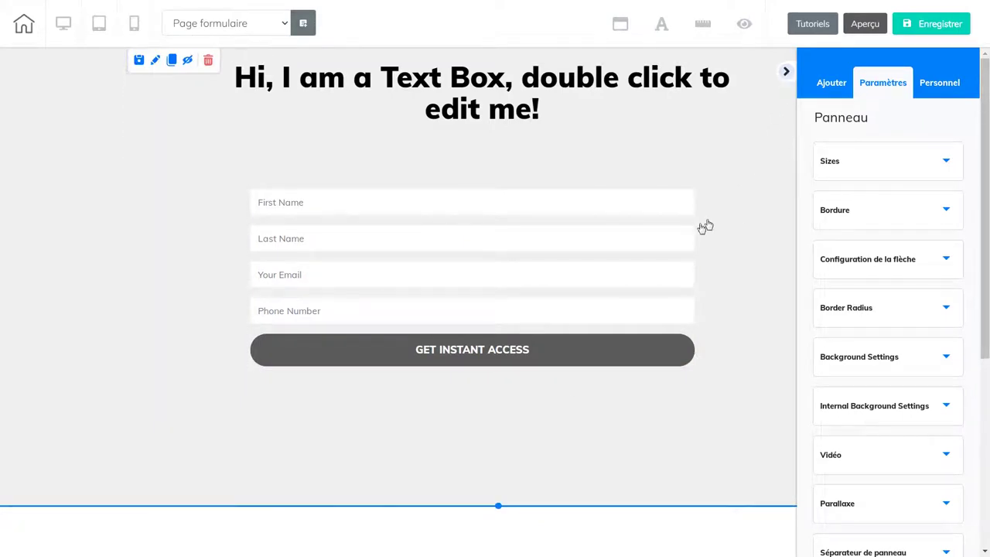
{"action": "left_click", "coordinate": [331, 210]}
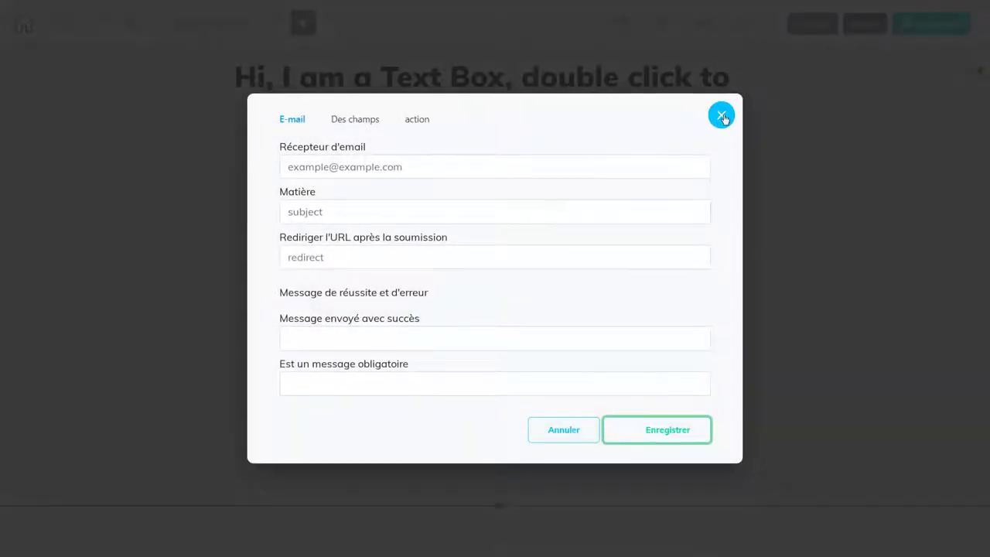
{"action": "left_click", "coordinate": [720, 115]}
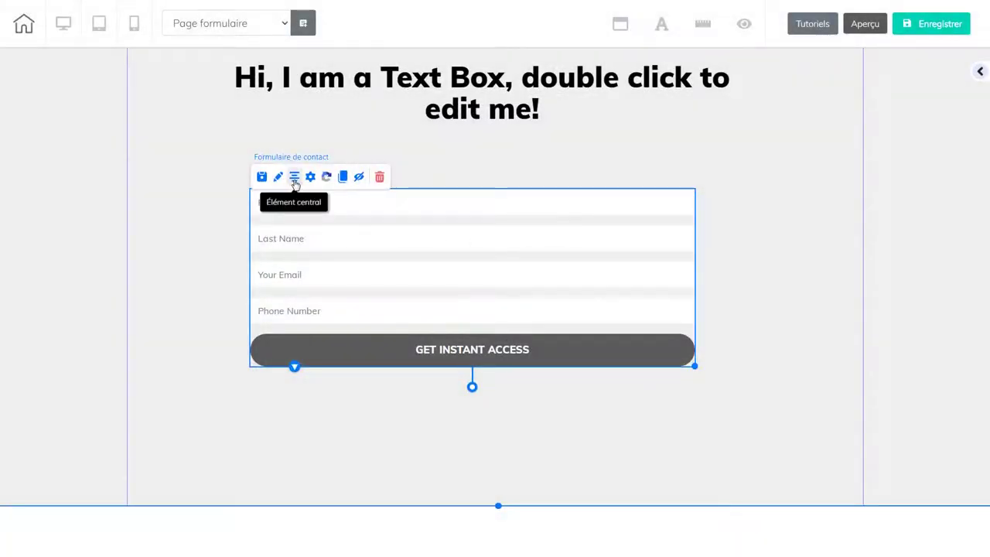
{"action": "left_click", "coordinate": [294, 176]}
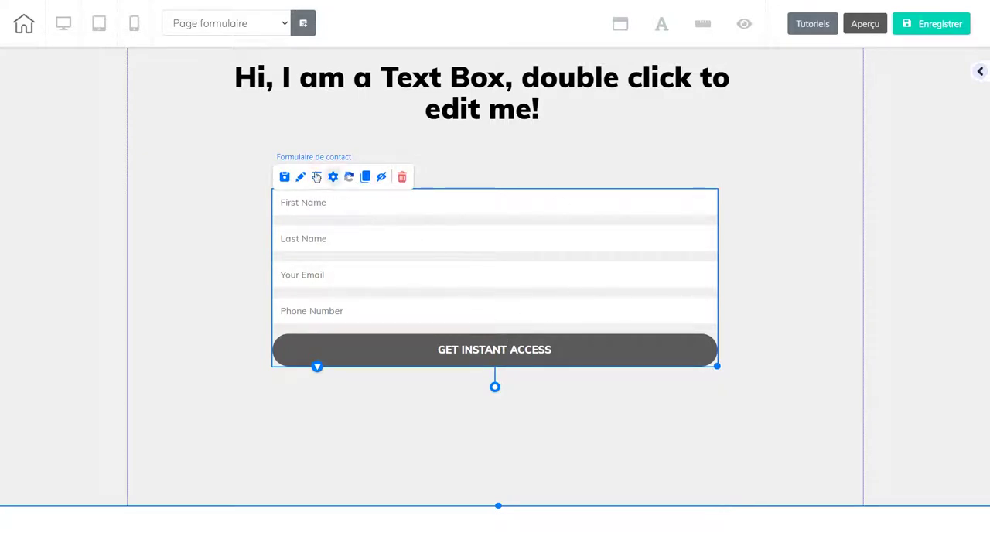
{"action": "left_click", "coordinate": [301, 178]}
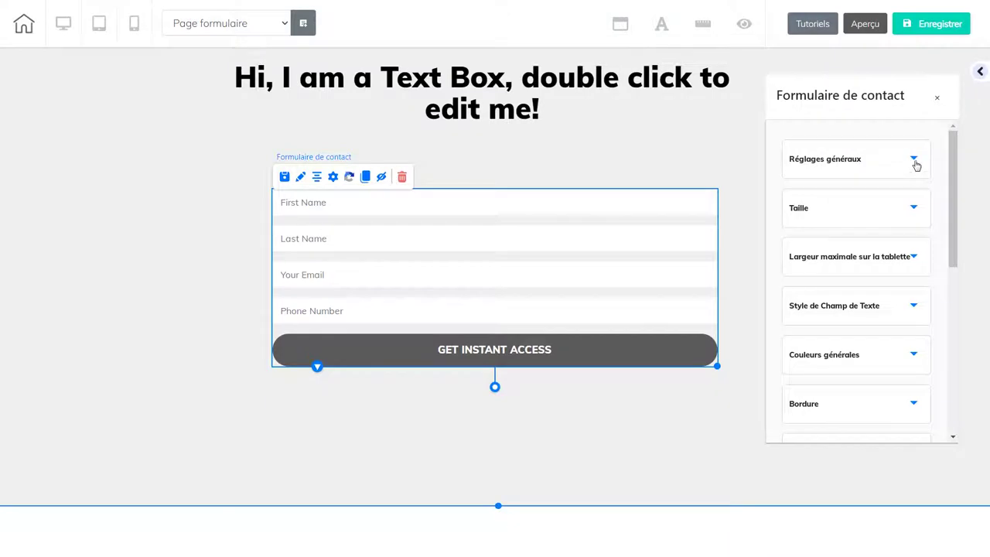
- Set the submit button height to 55 under Taille, keeping it full width
{"action": "left_click", "coordinate": [914, 160]}
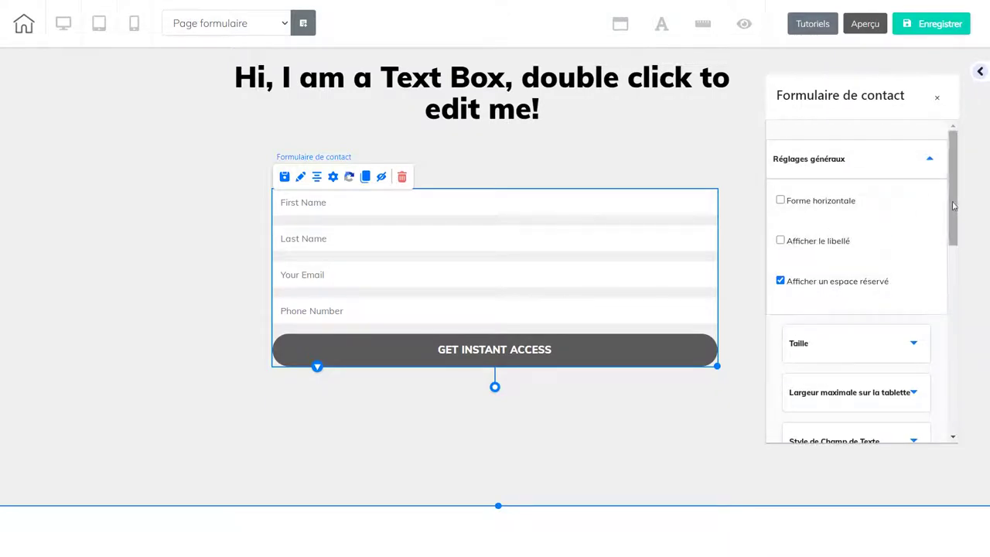
{"action": "scroll", "coordinate": [943, 276], "scroll_direction": "down", "scroll_amount": 3}
{"action": "scroll", "coordinate": [916, 223], "scroll_direction": "up", "scroll_amount": 1}
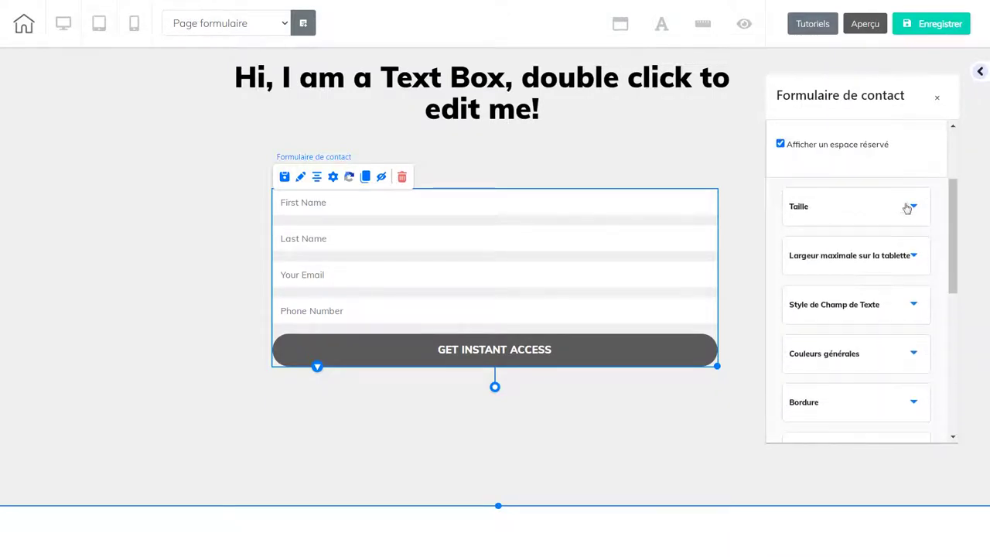
{"action": "left_click", "coordinate": [915, 206]}
{"action": "scroll", "coordinate": [909, 124], "scroll_direction": "down", "scroll_amount": 2}
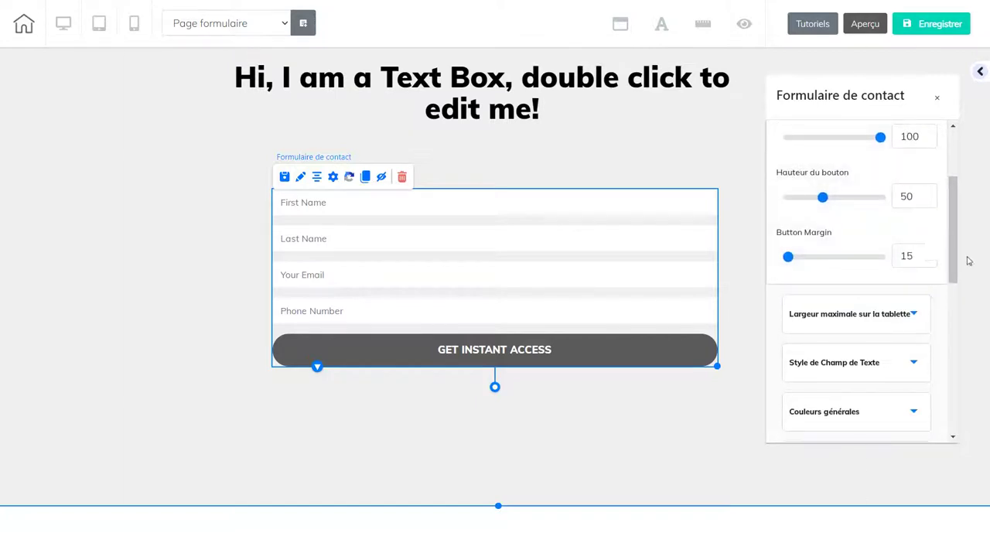
{"action": "scroll", "coordinate": [949, 257], "scroll_direction": "up", "scroll_amount": 2}
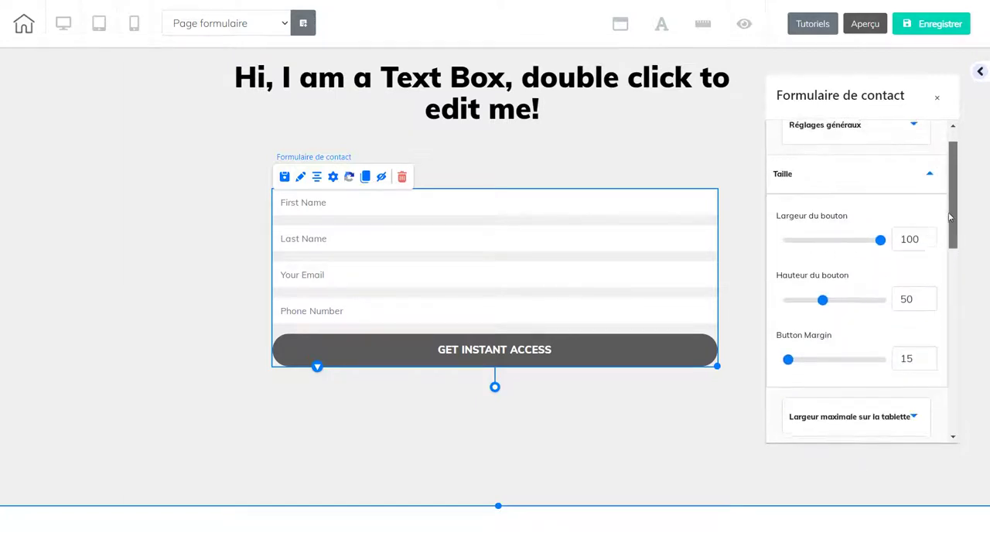
{"action": "mouse_move", "coordinate": [823, 302]}
{"action": "left_mouse_down"}
{"action": "mouse_move", "coordinate": [855, 299]}
{"action": "mouse_move", "coordinate": [829, 303]}
{"action": "left_mouse_up"}
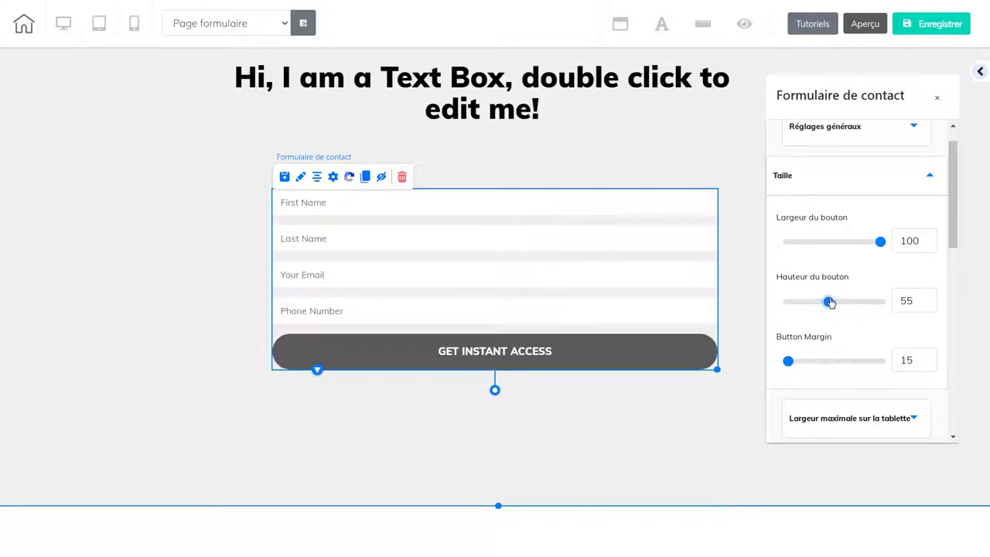
{"action": "left_click_drag", "start_coordinate": [882, 244], "coordinate": [835, 242]}
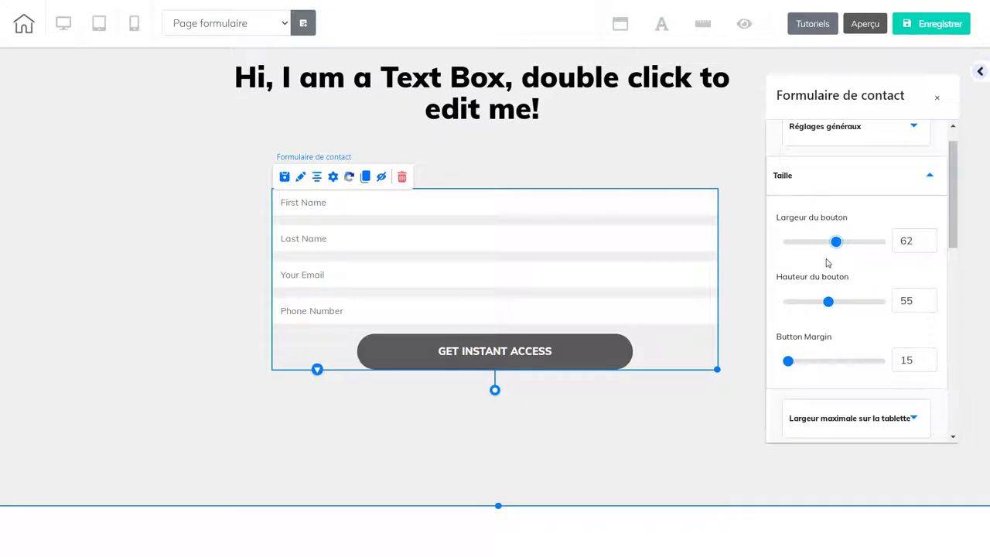
{"action": "left_click_drag", "start_coordinate": [836, 243], "coordinate": [881, 243]}
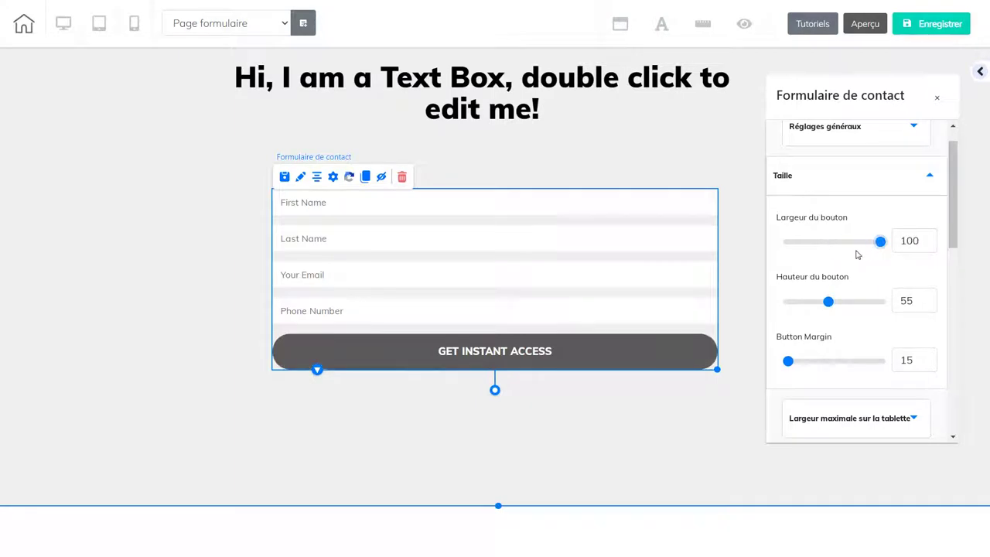
{"action": "left_click_drag", "start_coordinate": [952, 246], "coordinate": [952, 323]}
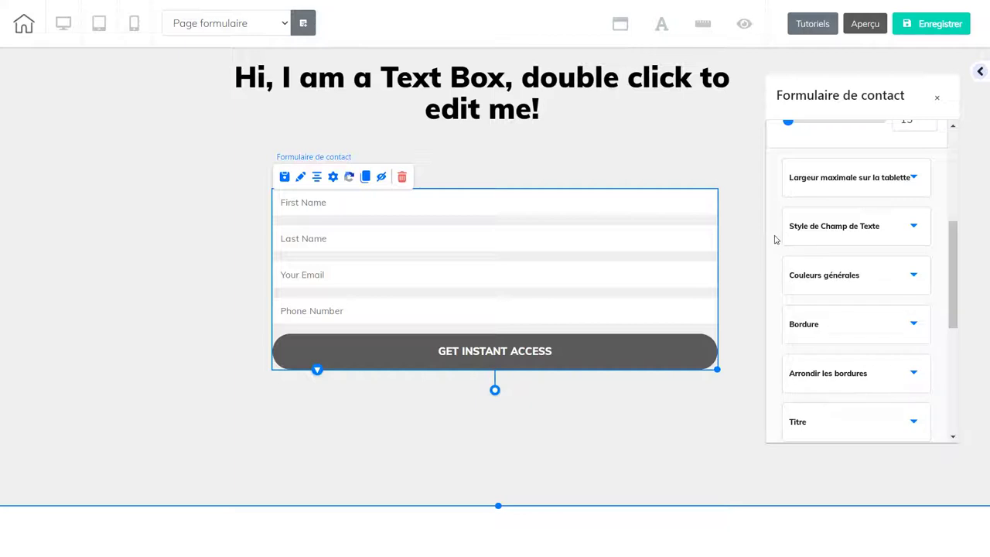
- Set the text field height to 50, leaving the fields without a border
{"action": "left_click", "coordinate": [830, 226]}
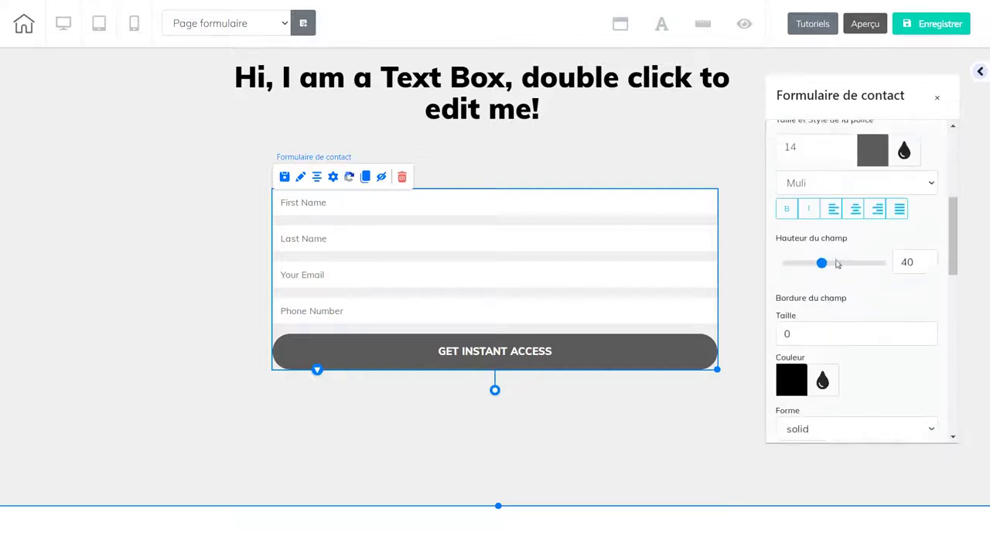
{"action": "mouse_move", "coordinate": [951, 254]}
{"action": "left_mouse_down"}
{"action": "mouse_move", "coordinate": [950, 218]}
{"action": "mouse_move", "coordinate": [949, 242]}
{"action": "left_mouse_up"}
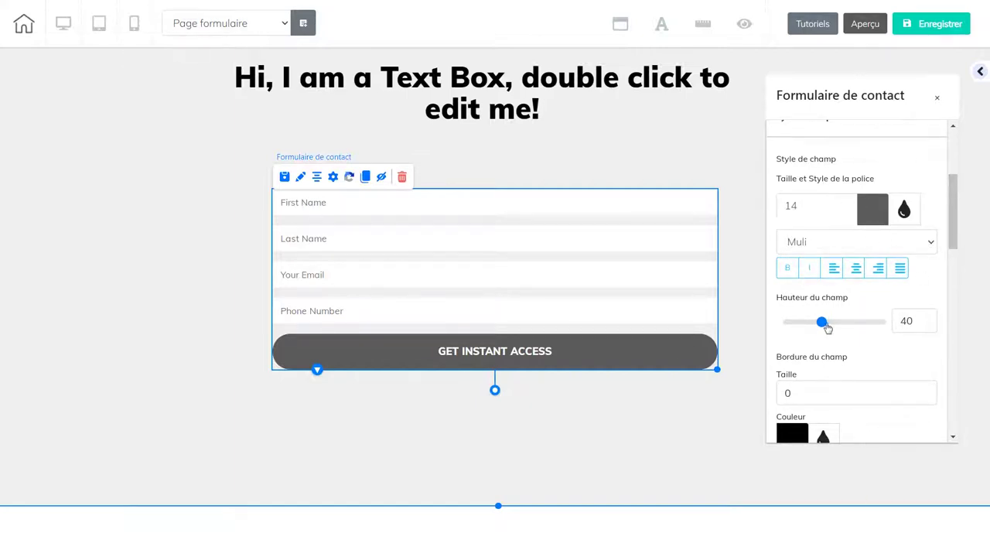
{"action": "left_click_drag", "start_coordinate": [825, 325], "coordinate": [832, 323]}
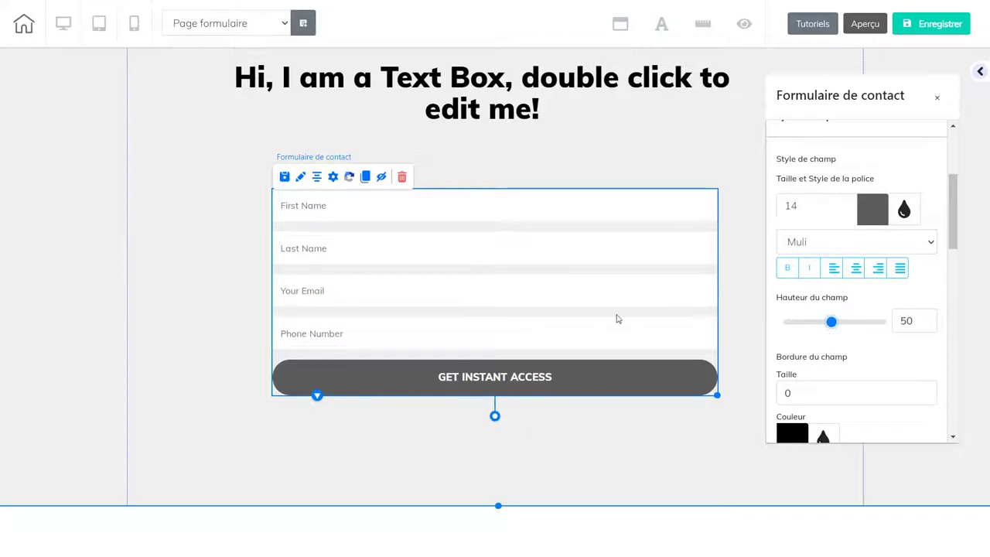
{"action": "left_click_drag", "start_coordinate": [950, 237], "coordinate": [951, 276]}
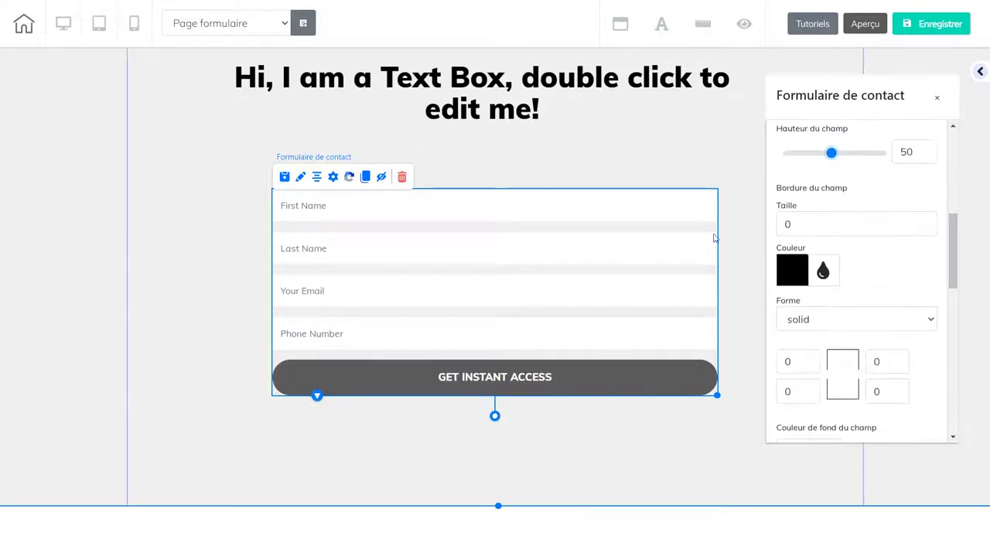
{"action": "left_click", "coordinate": [930, 222]}
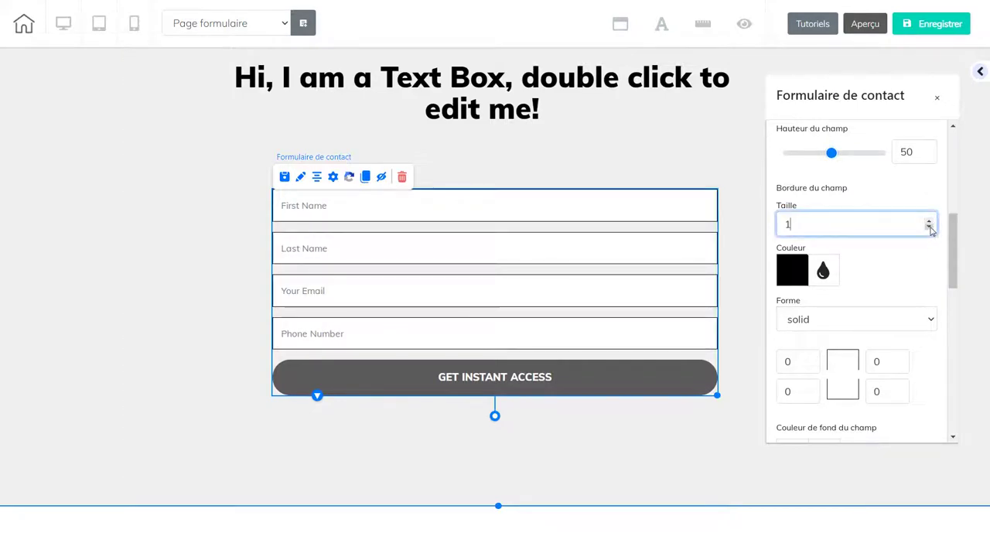
{"action": "left_click", "coordinate": [930, 227]}
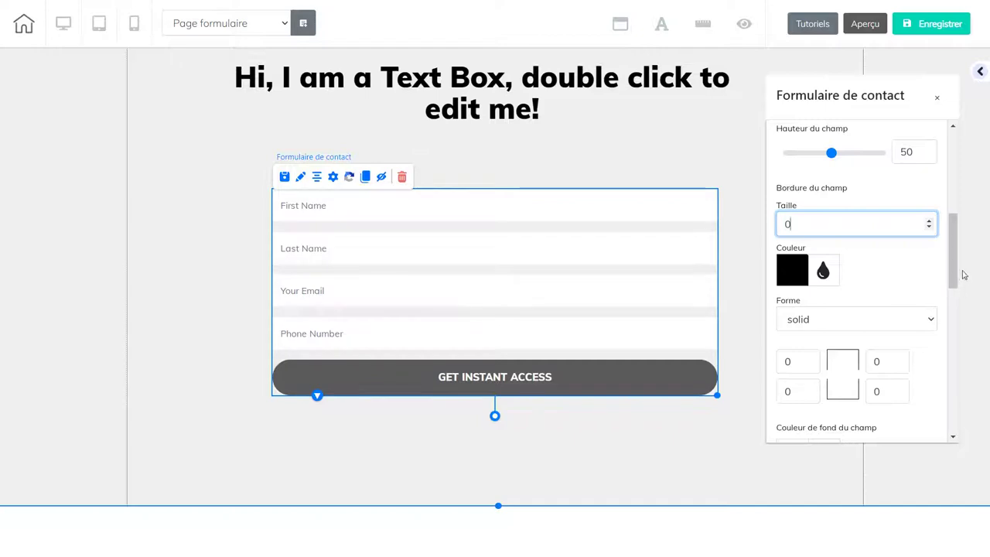
{"action": "left_click_drag", "start_coordinate": [953, 274], "coordinate": [953, 324]}
- Keep the field background white (FFFFFF) and the input label colour black
{"action": "left_click", "coordinate": [800, 239]}
{"action": "left_click_drag", "start_coordinate": [804, 303], "coordinate": [791, 262]}
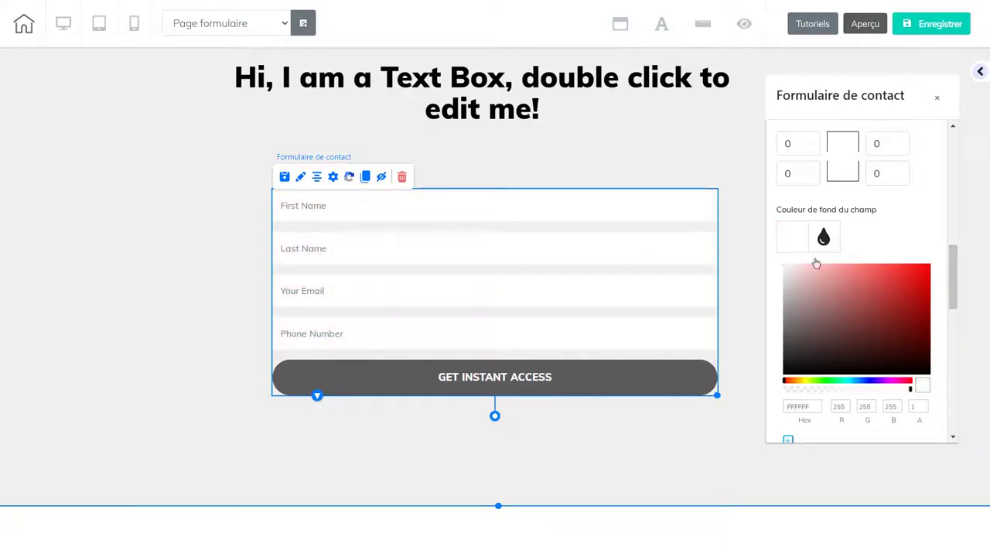
{"action": "left_click", "coordinate": [796, 242]}
{"action": "left_click", "coordinate": [786, 310]}
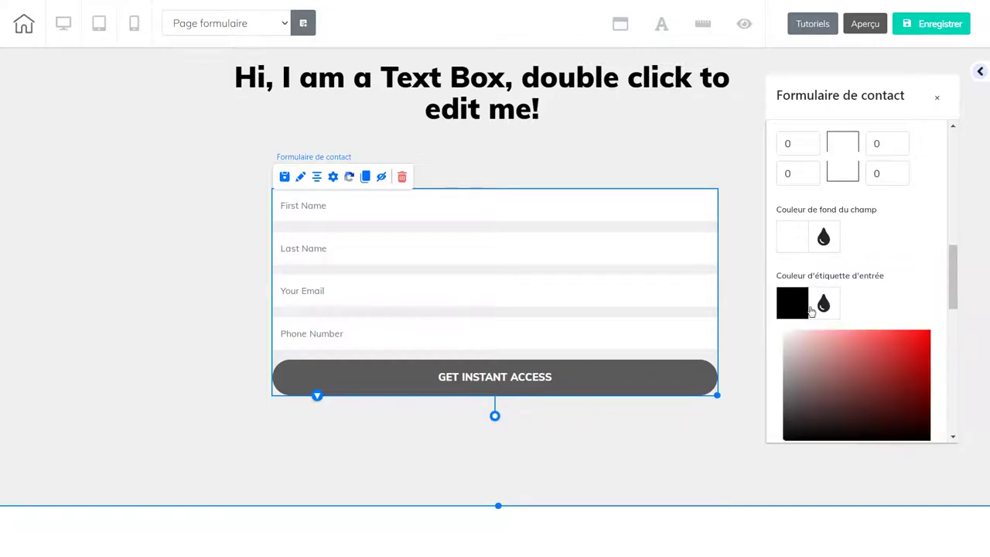
{"action": "left_click_drag", "start_coordinate": [954, 300], "coordinate": [953, 298]}
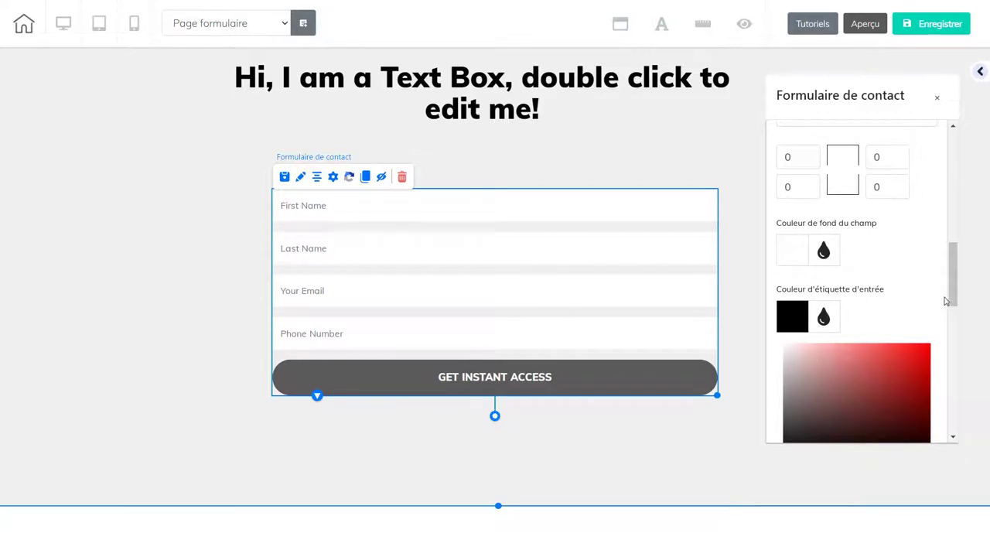
{"action": "left_click_drag", "start_coordinate": [953, 300], "coordinate": [952, 189]}
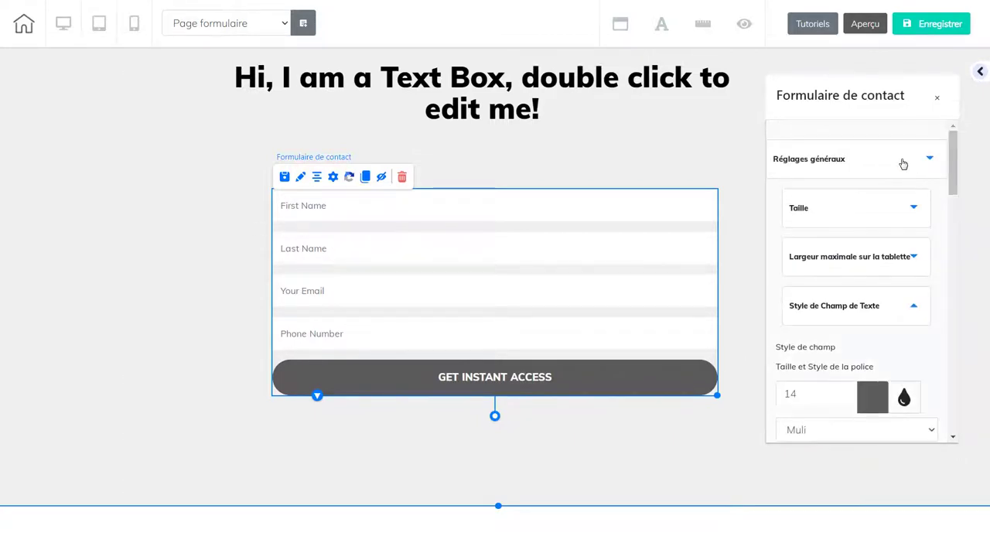
{"action": "left_click", "coordinate": [903, 164]}
{"action": "left_click", "coordinate": [780, 240]}
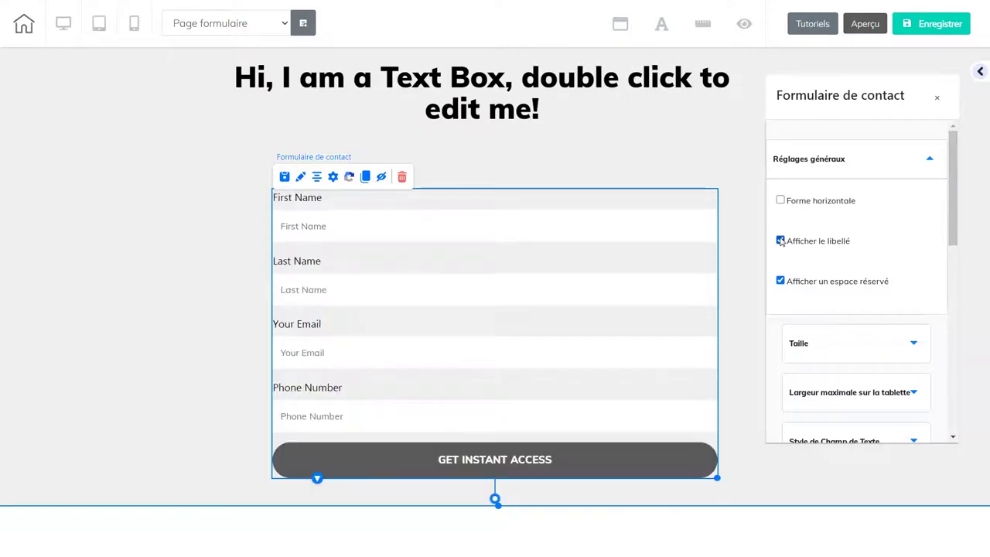
{"action": "left_click_drag", "start_coordinate": [953, 215], "coordinate": [913, 279]}
{"action": "left_click", "coordinate": [913, 266]}
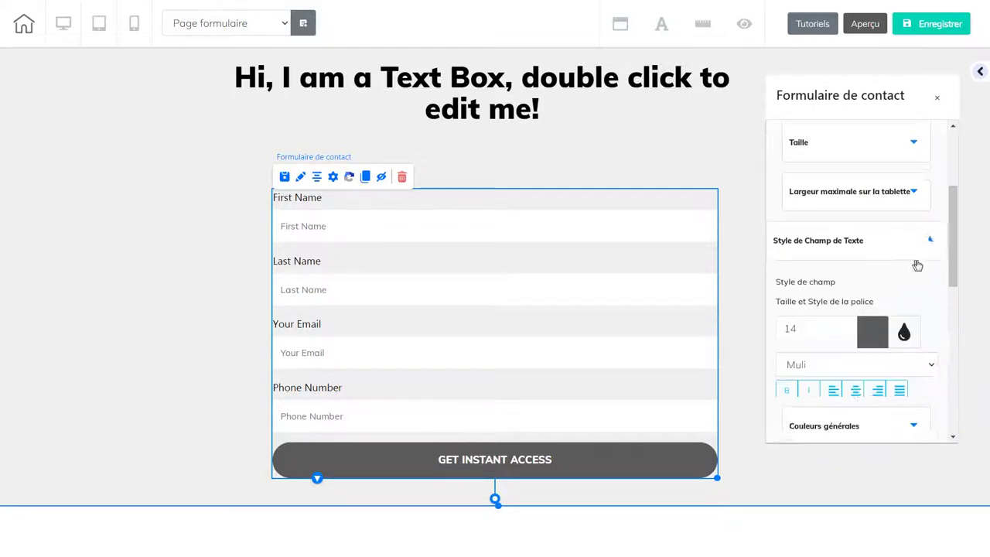
{"action": "scroll", "coordinate": [954, 266], "scroll_direction": "down", "scroll_amount": 4}
{"action": "scroll", "coordinate": [953, 266], "scroll_direction": "down", "scroll_amount": 2}
{"action": "scroll", "coordinate": [951, 259], "scroll_direction": "up", "scroll_amount": 3}
{"action": "left_click_drag", "start_coordinate": [949, 251], "coordinate": [942, 330]}
{"action": "mouse_move", "coordinate": [806, 302]}
{"action": "left_mouse_down"}
{"action": "mouse_move", "coordinate": [853, 267]}
{"action": "mouse_move", "coordinate": [883, 265]}
{"action": "mouse_move", "coordinate": [800, 294]}
{"action": "left_mouse_up"}
{"action": "left_click_drag", "start_coordinate": [950, 271], "coordinate": [949, 127]}
{"action": "left_click", "coordinate": [911, 173]}
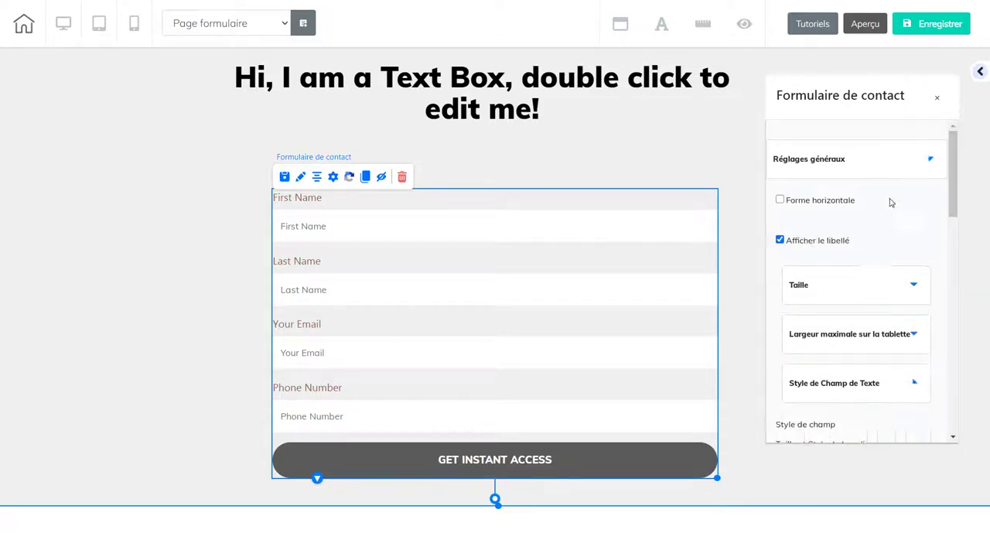
{"action": "left_click", "coordinate": [780, 240]}
{"action": "left_click_drag", "start_coordinate": [950, 222], "coordinate": [936, 309]}
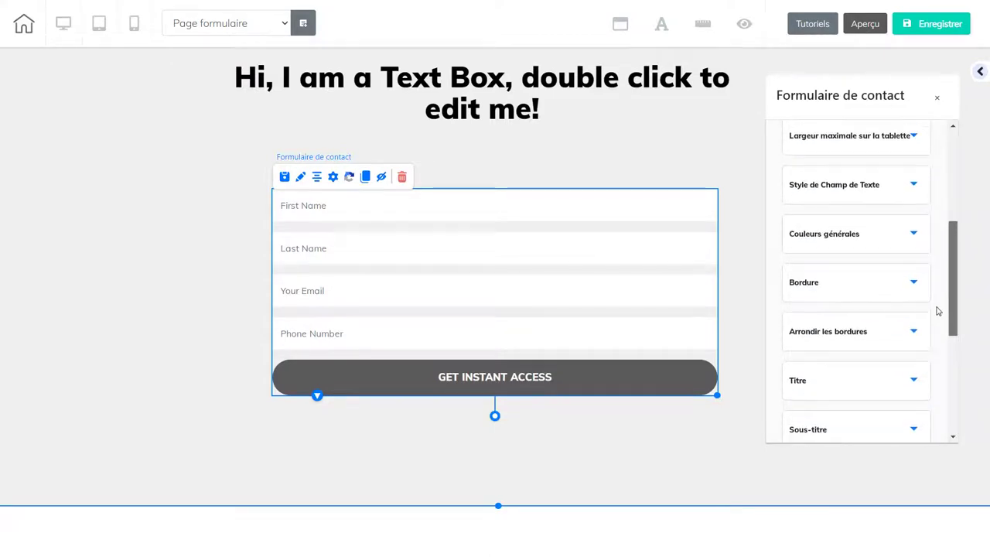
- Set the button's Couleur du texte en survol to a faint near-white pink
{"action": "left_click", "coordinate": [916, 233]}
{"action": "left_click_drag", "start_coordinate": [949, 236], "coordinate": [942, 262]}
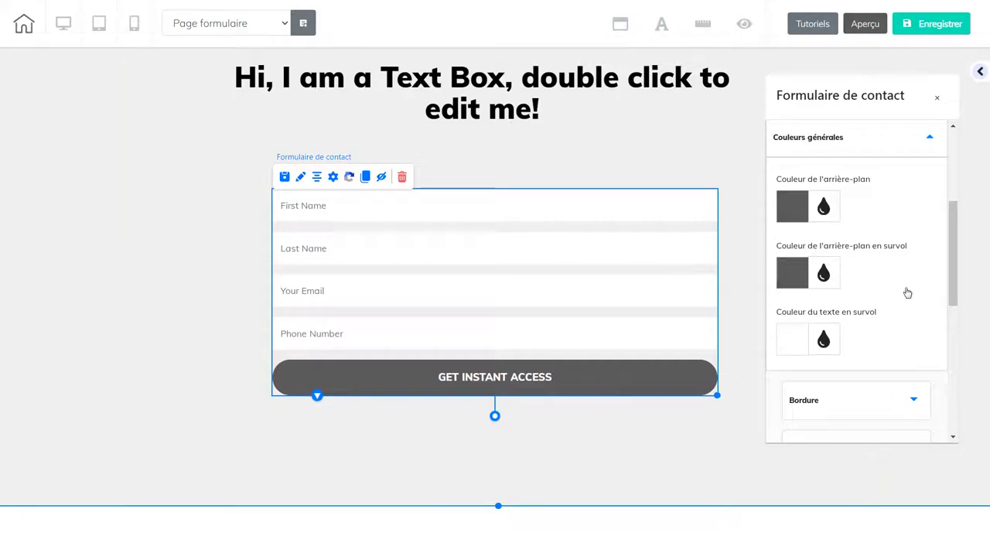
{"action": "left_click_drag", "start_coordinate": [951, 271], "coordinate": [951, 285]}
{"action": "left_click", "coordinate": [797, 294]}
{"action": "mouse_move", "coordinate": [807, 356]}
{"action": "left_mouse_down"}
{"action": "mouse_move", "coordinate": [850, 351]}
{"action": "mouse_move", "coordinate": [785, 334]}
{"action": "mouse_move", "coordinate": [789, 312]}
{"action": "left_mouse_up"}
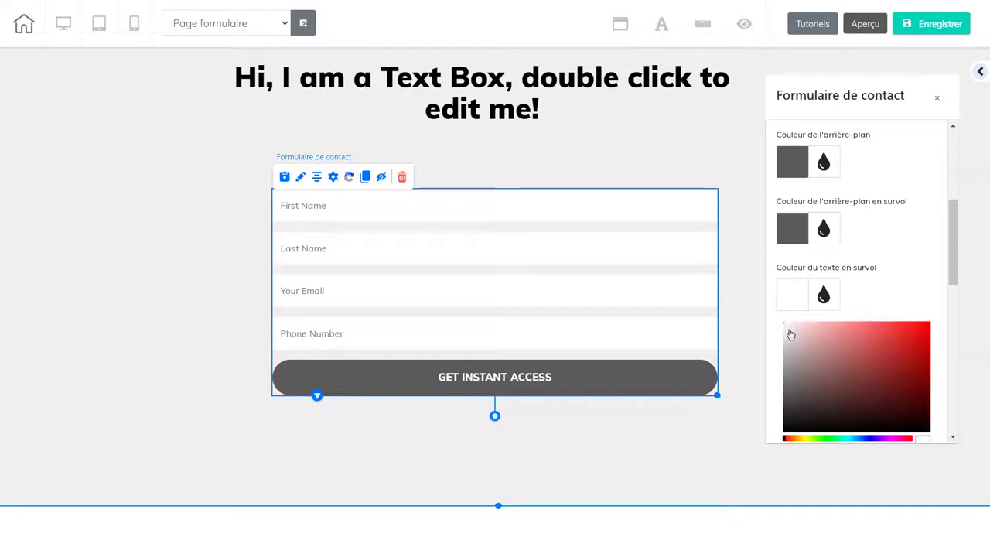
{"action": "left_click", "coordinate": [791, 333]}
{"action": "left_click", "coordinate": [811, 305]}
{"action": "scroll", "coordinate": [949, 294], "scroll_direction": "down", "scroll_amount": 3}
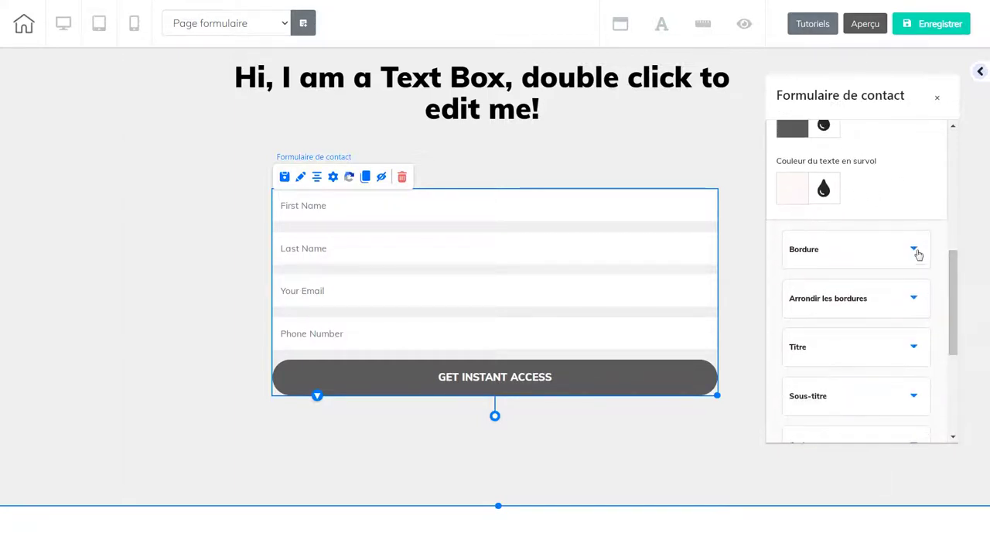
{"action": "left_click", "coordinate": [915, 251]}
- Give the submit button a 1 px solid border
{"action": "left_click_drag", "start_coordinate": [951, 273], "coordinate": [945, 215]}
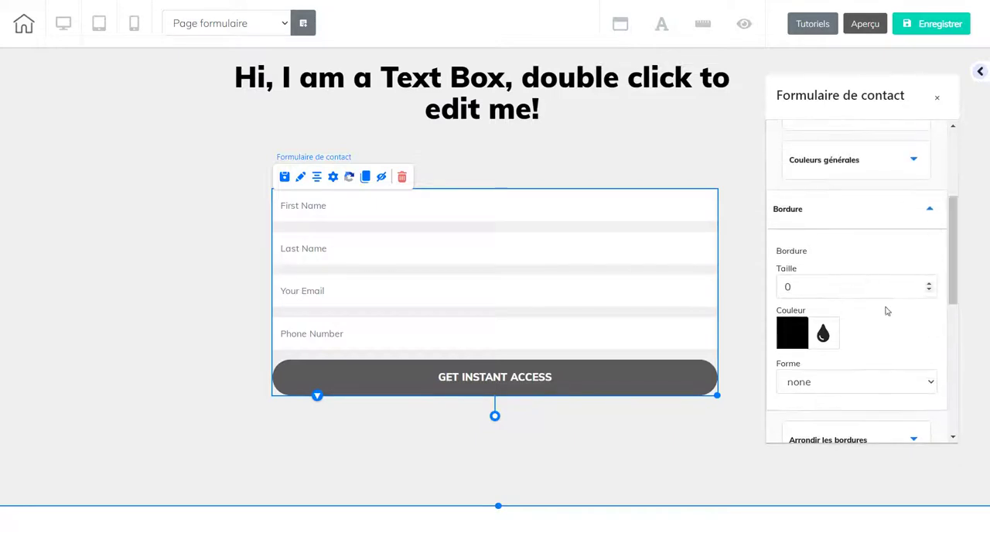
{"action": "left_click", "coordinate": [929, 283]}
{"action": "left_click", "coordinate": [906, 387]}
{"action": "left_click", "coordinate": [874, 442]}
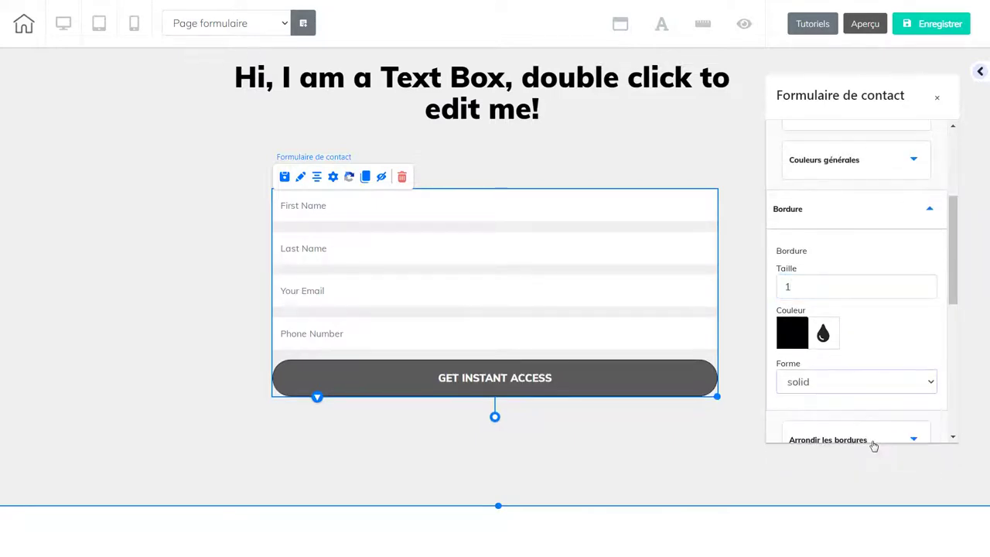
{"action": "left_click", "coordinate": [245, 407]}
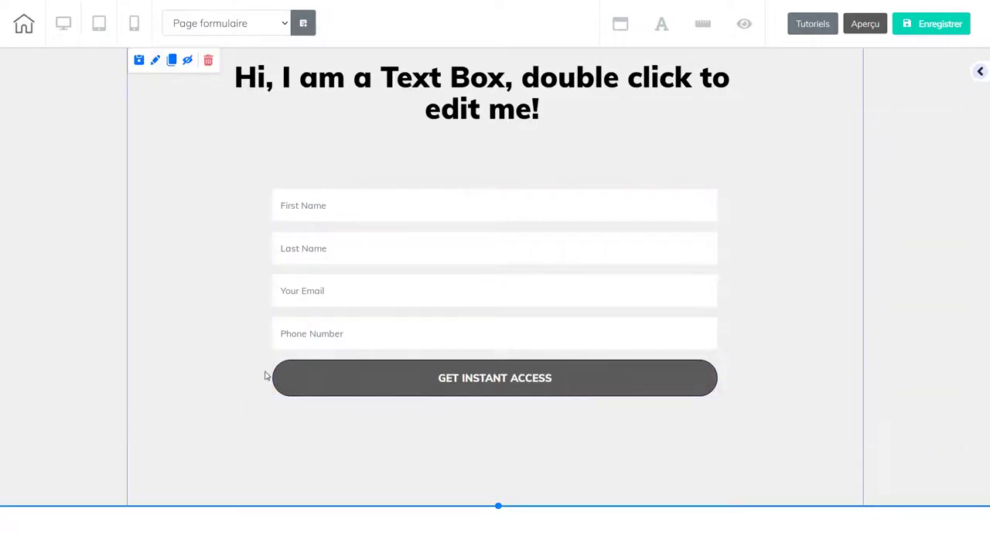
- Reopen the form settings and set the button border thickness back to 0
{"action": "left_click", "coordinate": [612, 331]}
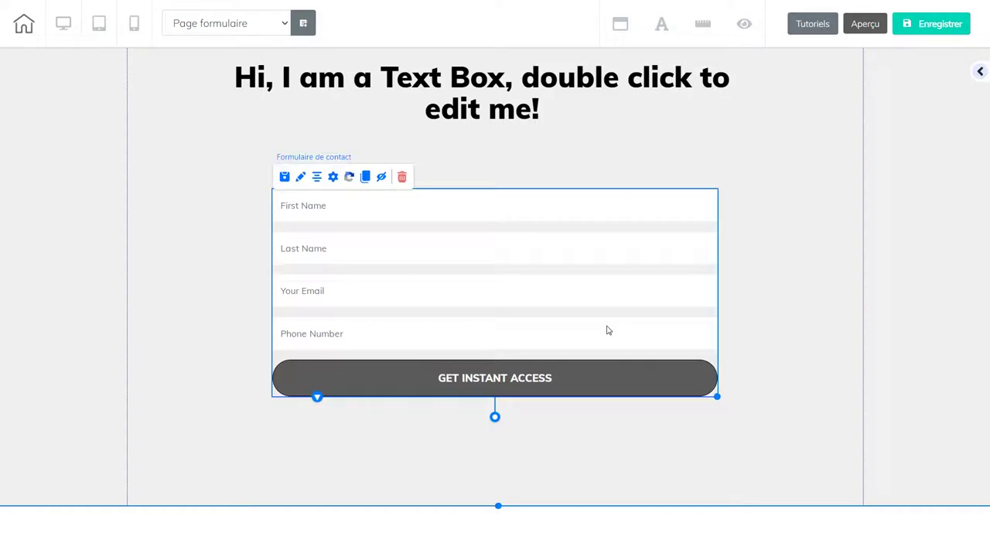
{"action": "left_click", "coordinate": [300, 178]}
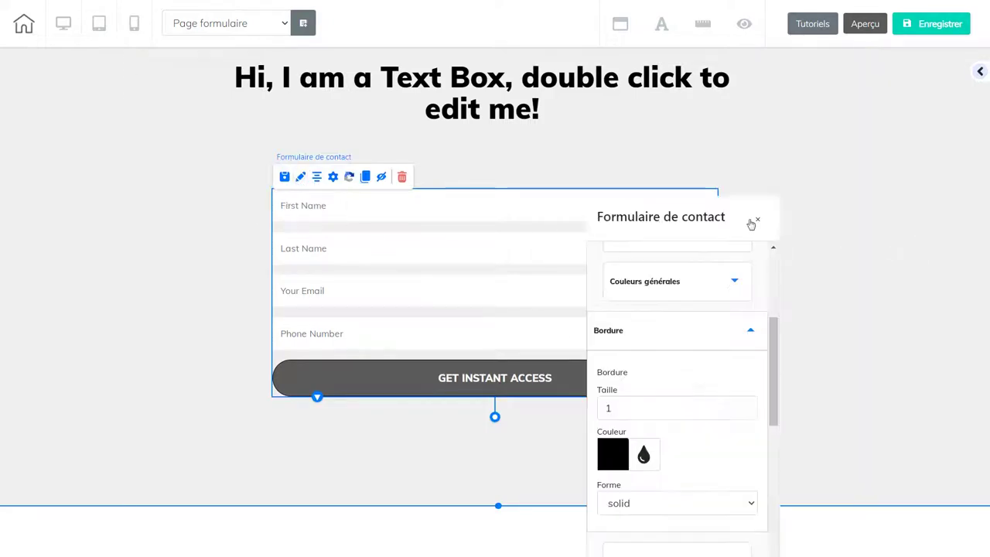
{"action": "left_click_drag", "start_coordinate": [727, 216], "coordinate": [920, 99]}
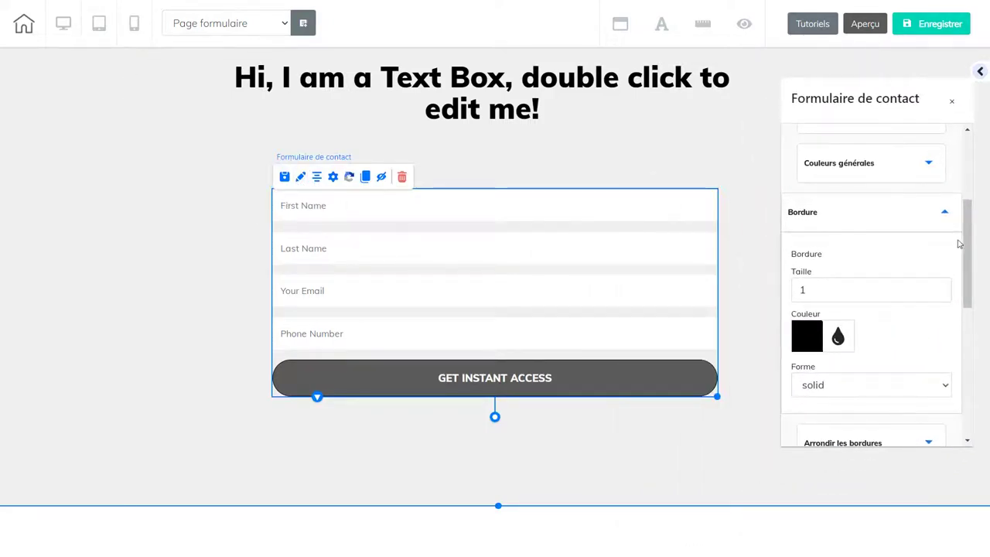
{"action": "left_click_drag", "start_coordinate": [965, 242], "coordinate": [956, 306]}
{"action": "scroll", "coordinate": [950, 268], "scroll_direction": "up", "scroll_amount": 4}
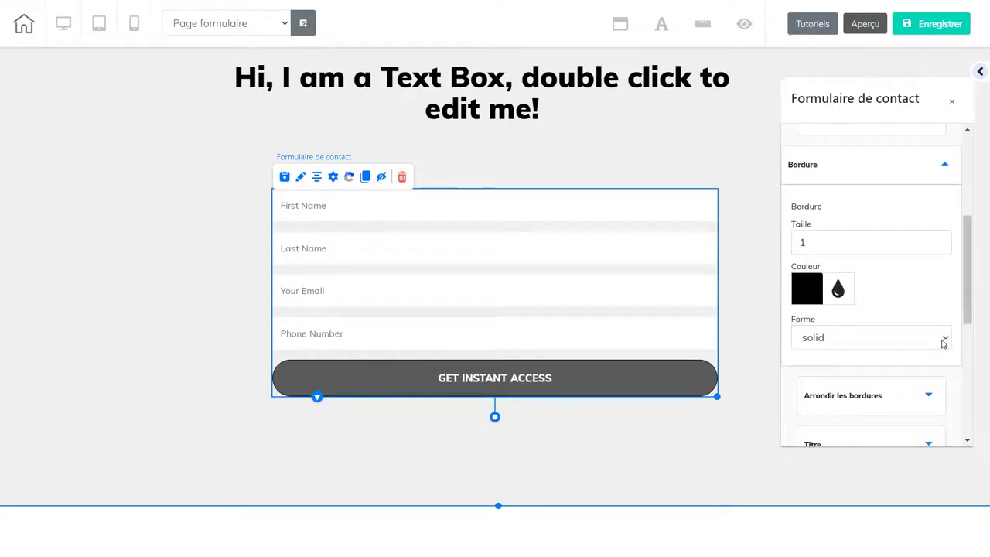
{"action": "left_click", "coordinate": [944, 343]}
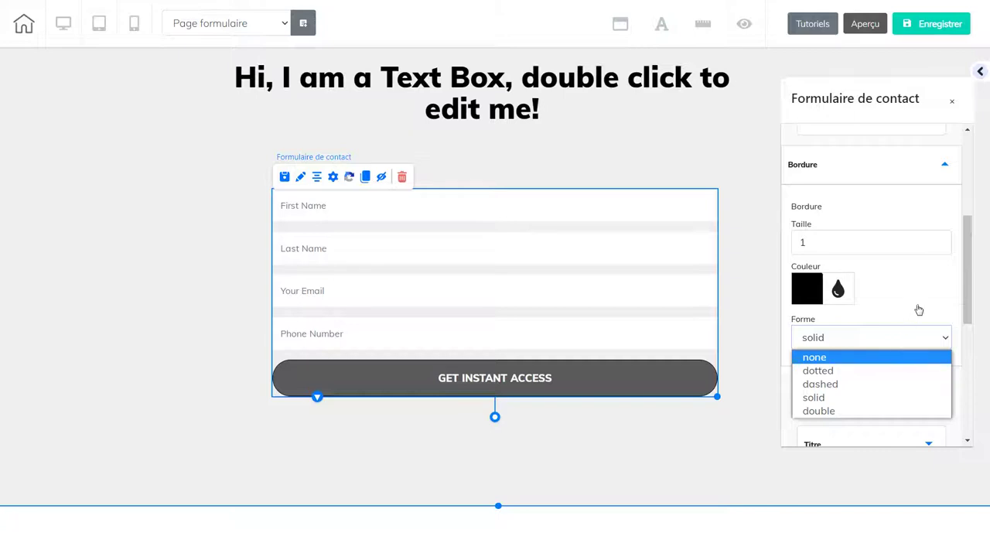
{"action": "left_click", "coordinate": [943, 246]}
{"action": "left_click", "coordinate": [943, 246]}
{"action": "left_click_drag", "start_coordinate": [967, 306], "coordinate": [965, 367]}
- Set all four Arrondir les bordures corner radii to 10
{"action": "left_click", "coordinate": [928, 211]}
{"action": "left_click_drag", "start_coordinate": [965, 294], "coordinate": [959, 226]}
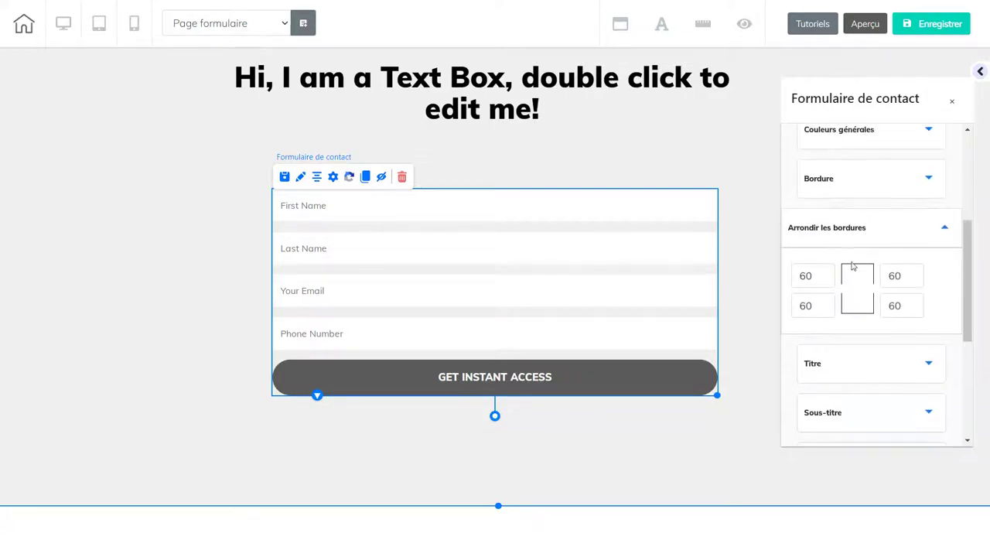
{"action": "left_click_drag", "start_coordinate": [811, 275], "coordinate": [787, 272]}
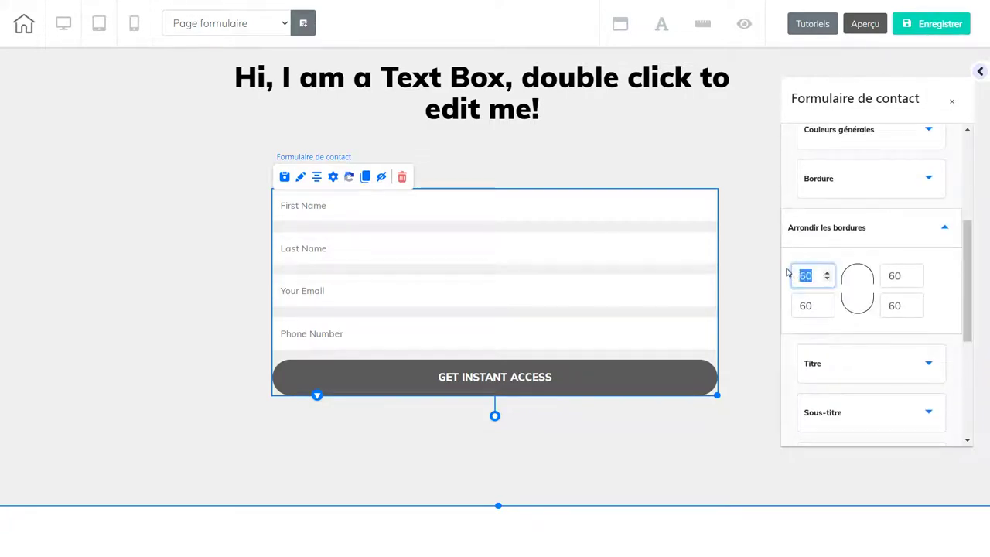
{"action": "type", "text": "10"}
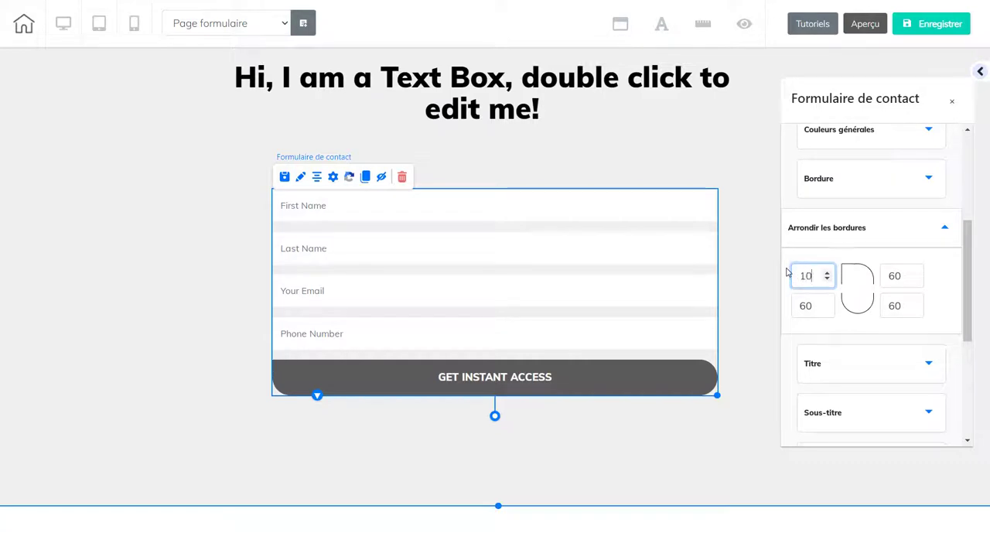
{"action": "key", "text": "Tab"}
{"action": "type", "text": "10"}
{"action": "key", "text": "Tab"}
{"action": "type", "text": "10"}
{"action": "key", "text": "Tab"}
{"action": "type", "text": "10"}
{"action": "left_click", "coordinate": [787, 272]}
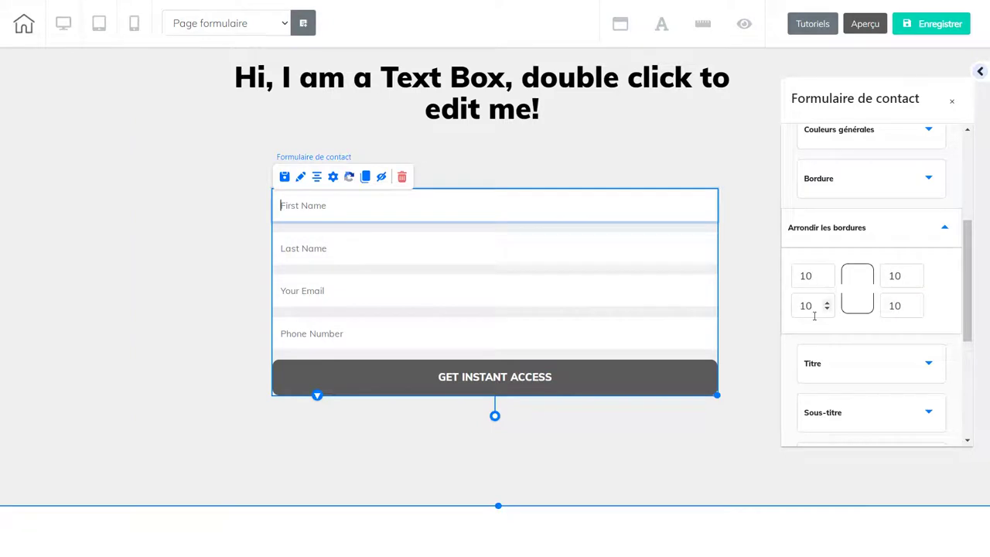
{"action": "scroll", "coordinate": [964, 328], "scroll_direction": "down", "scroll_amount": 2}
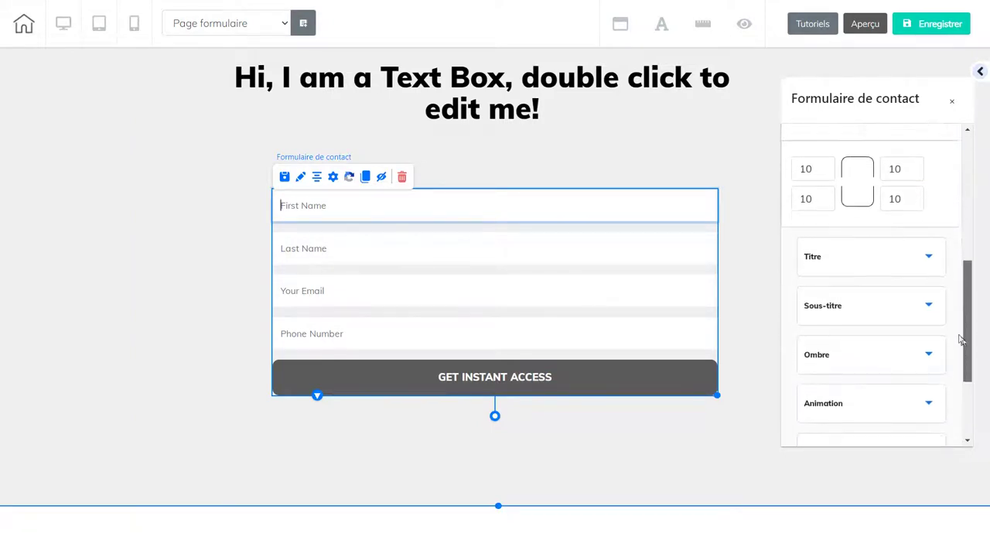
- Change the submit button text to 'Envoyer le Formulaire'
{"action": "left_click", "coordinate": [927, 257]}
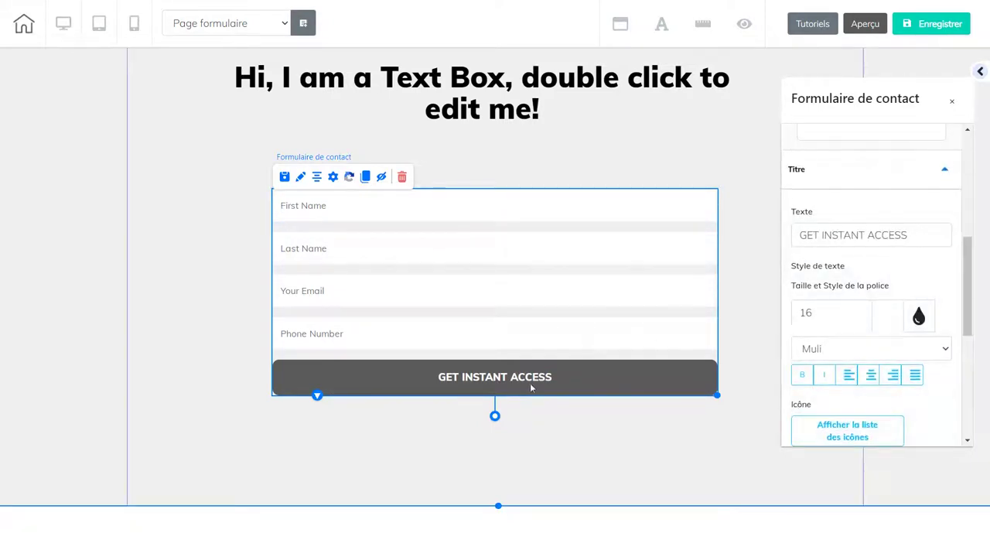
{"action": "left_click_drag", "start_coordinate": [921, 236], "coordinate": [796, 239]}
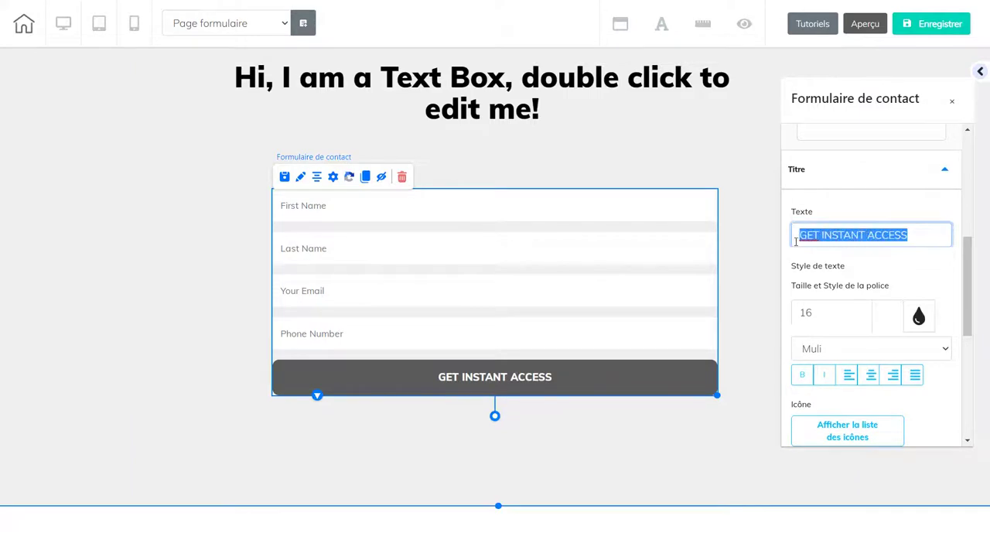
{"action": "type", "text": "E"}
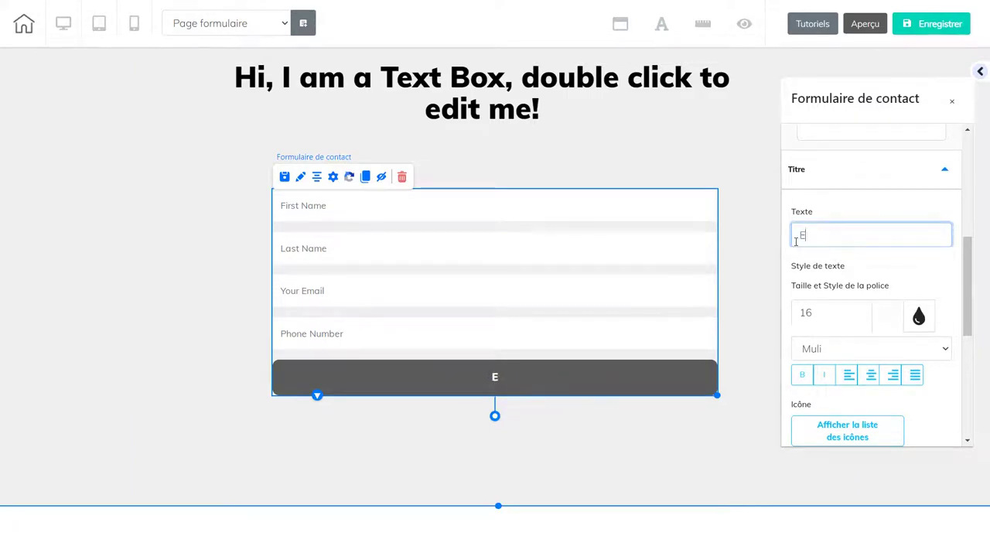
{"action": "type", "text": "n"}
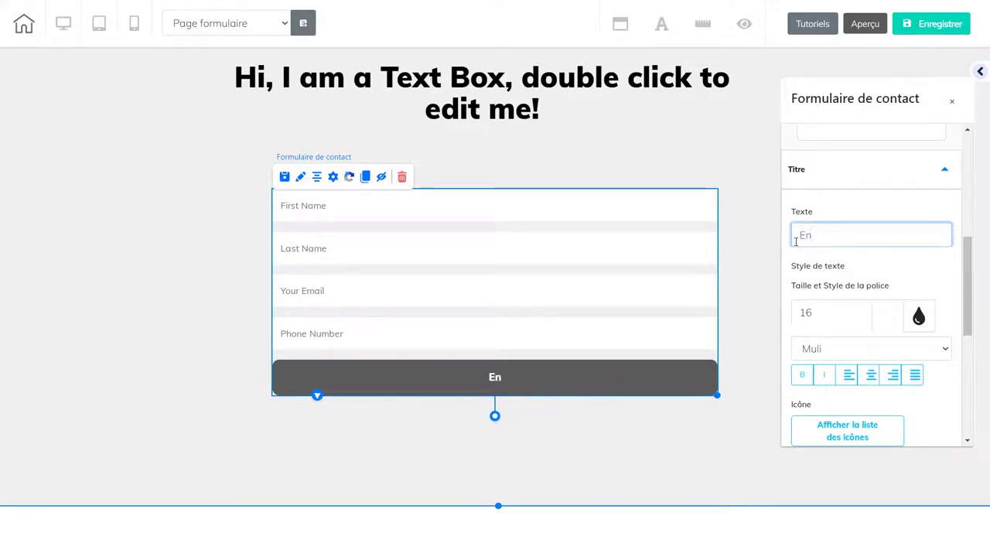
{"action": "type", "text": "voyer le"}
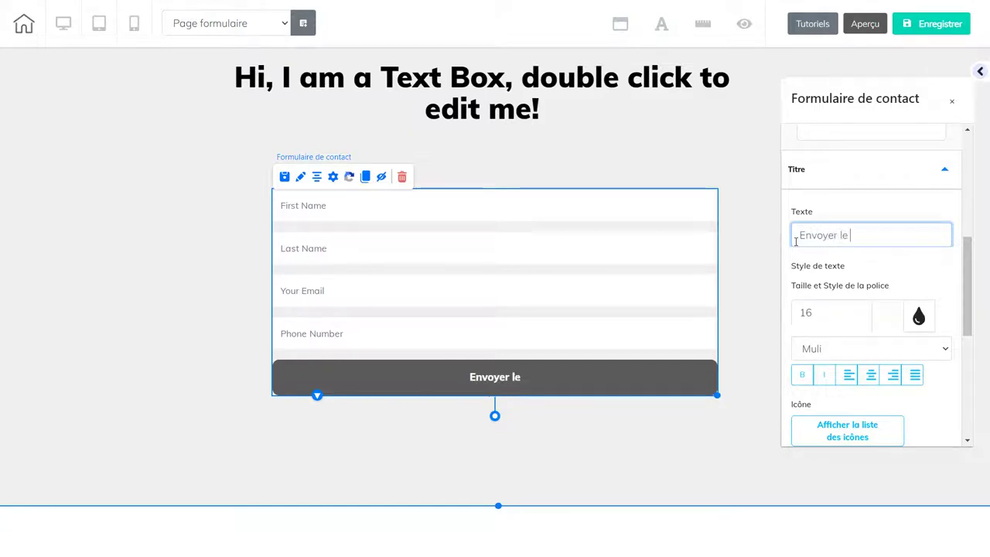
{"action": "type", "text": " For"}
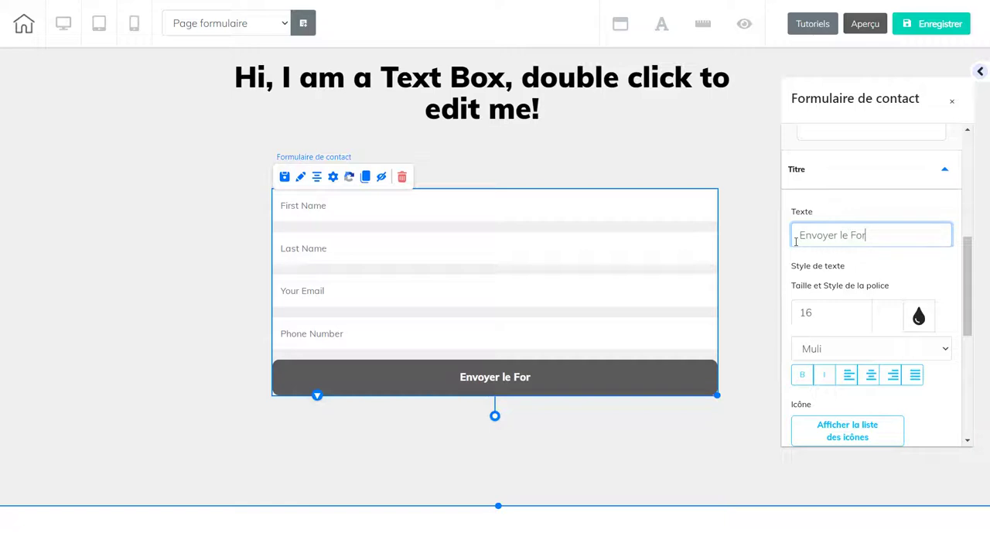
{"action": "type", "text": "mulaire"}
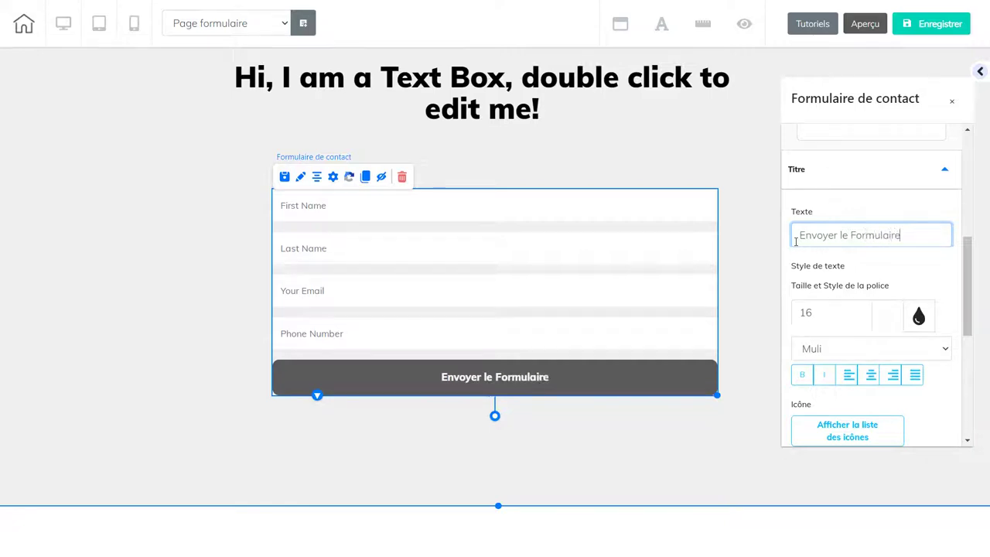
{"action": "right_click", "coordinate": [796, 243]}
{"action": "left_click", "coordinate": [908, 239]}
- Open the form's Définir les champs e-mail settings from the toolbar
{"action": "scroll", "coordinate": [967, 282], "scroll_direction": "down", "scroll_amount": 1}
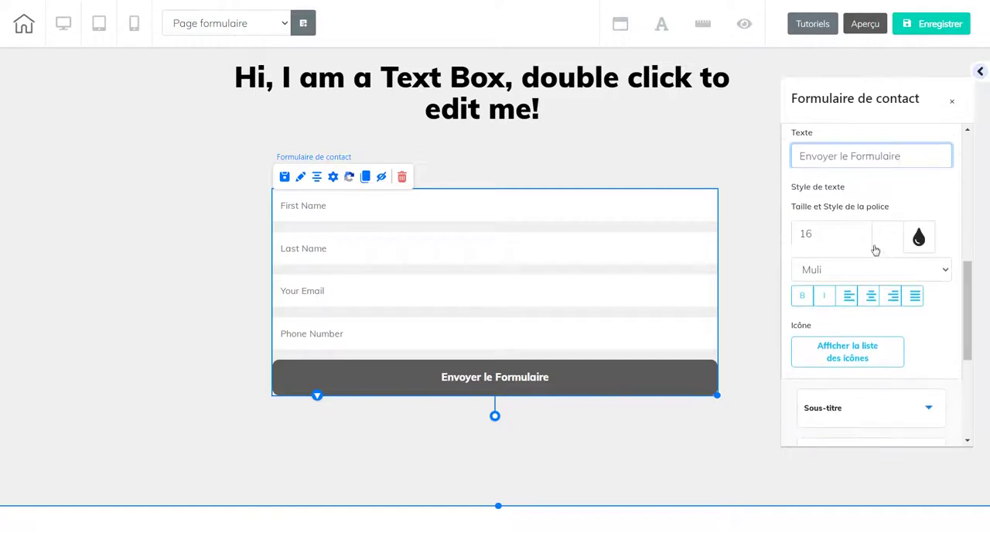
{"action": "left_click_drag", "start_coordinate": [970, 288], "coordinate": [970, 362]}
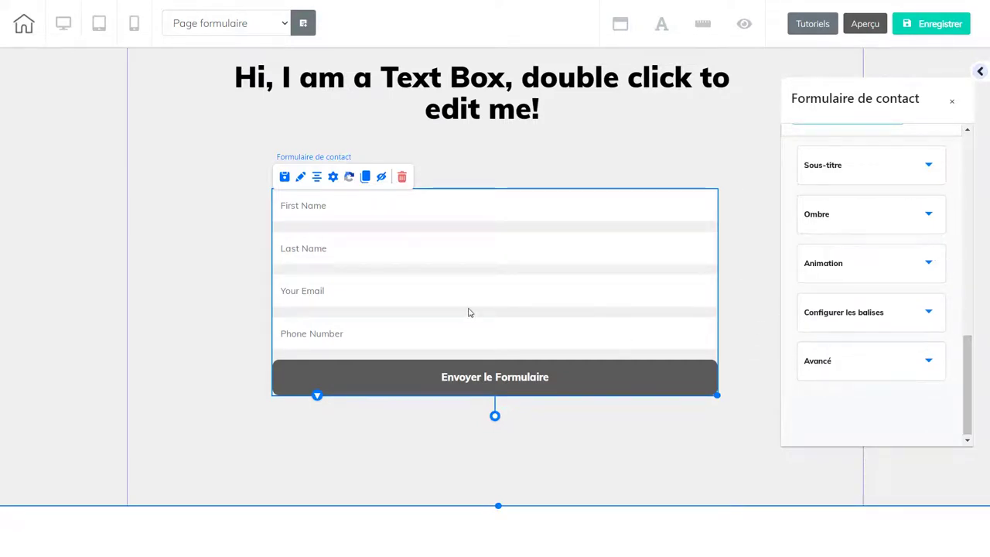
{"action": "left_click_drag", "start_coordinate": [972, 415], "coordinate": [972, 396]}
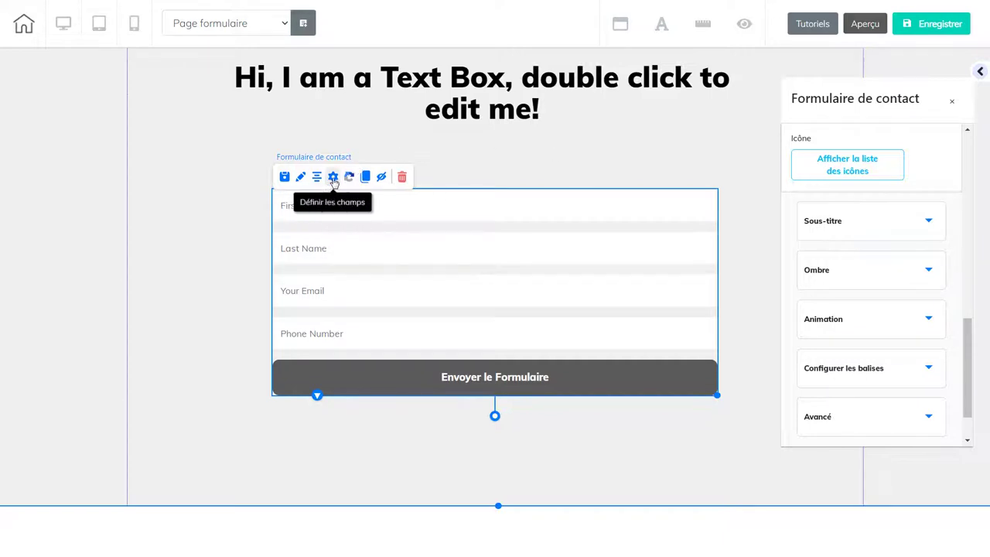
{"action": "left_click", "coordinate": [334, 179]}
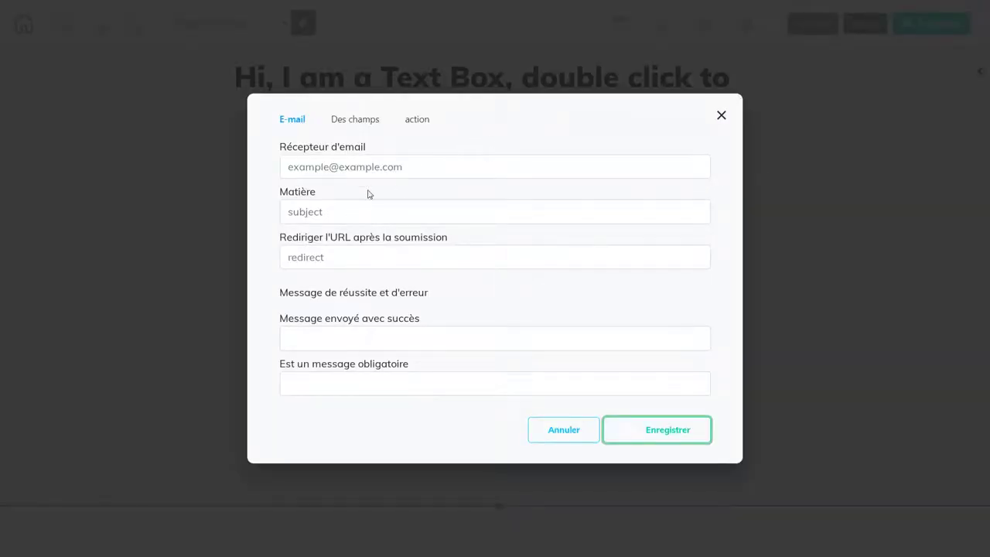
- Enter the recipient e-mail address and the subject 'Formulaire mon site web'
{"action": "left_click", "coordinate": [391, 170]}
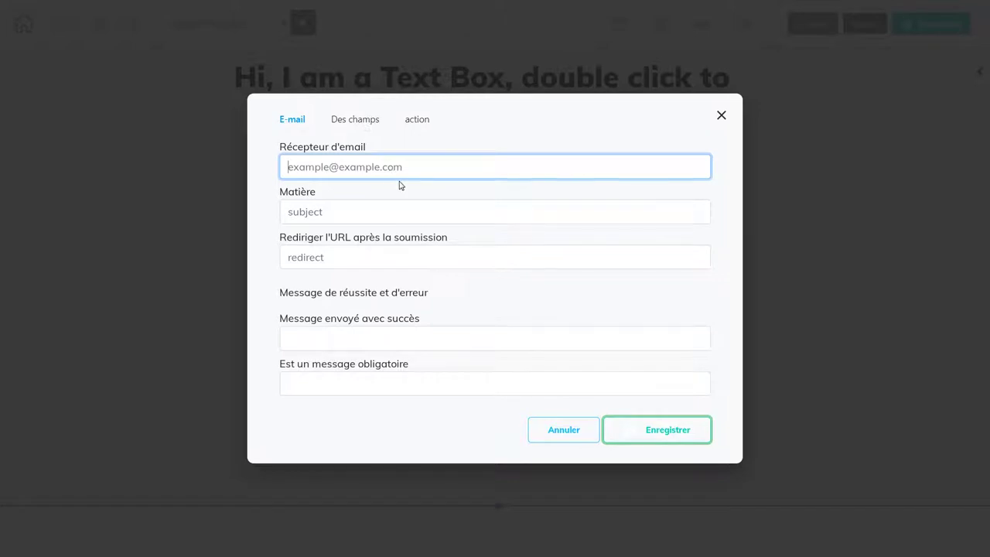
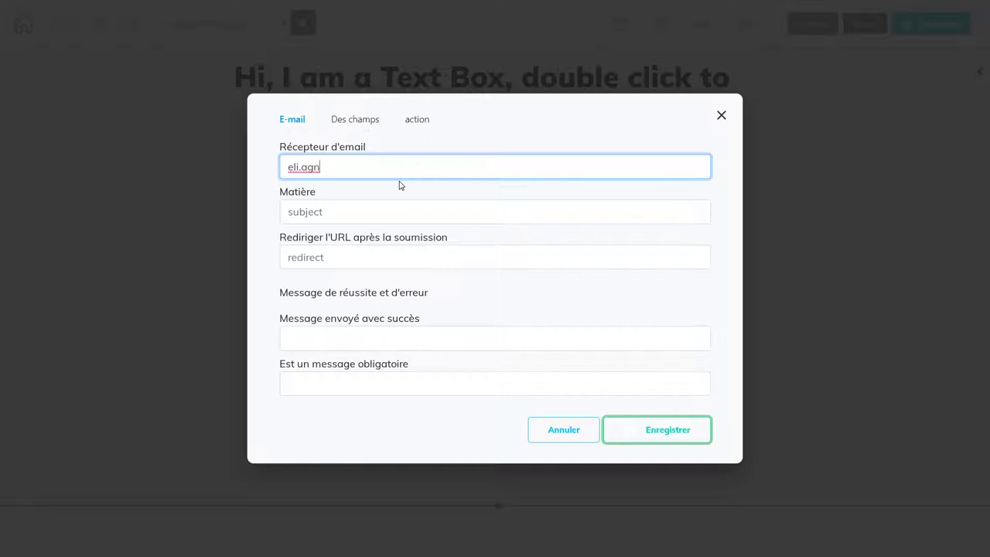
{"action": "left_click", "coordinate": [409, 215]}
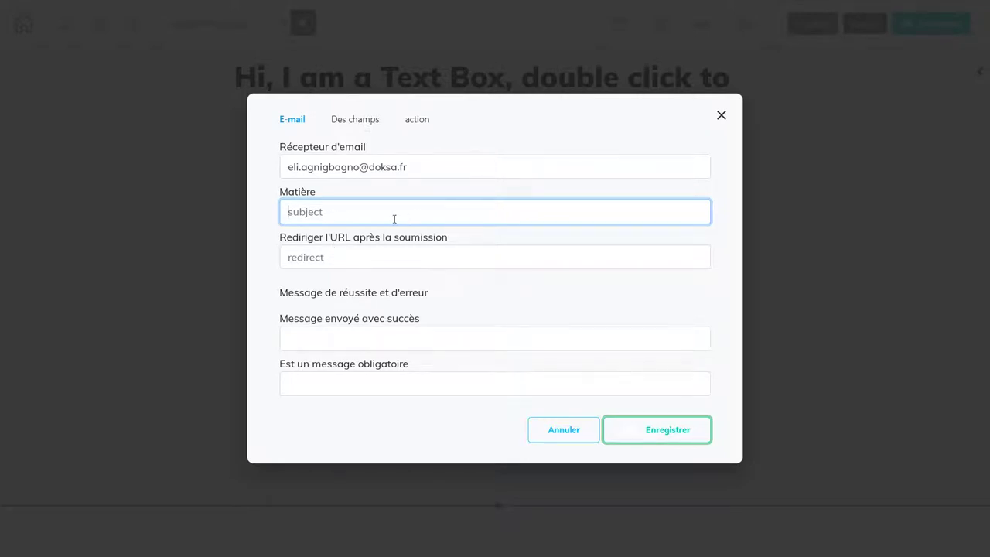
{"action": "type", "text": "Formulaire mon site web"}
{"action": "left_click", "coordinate": [354, 260]}
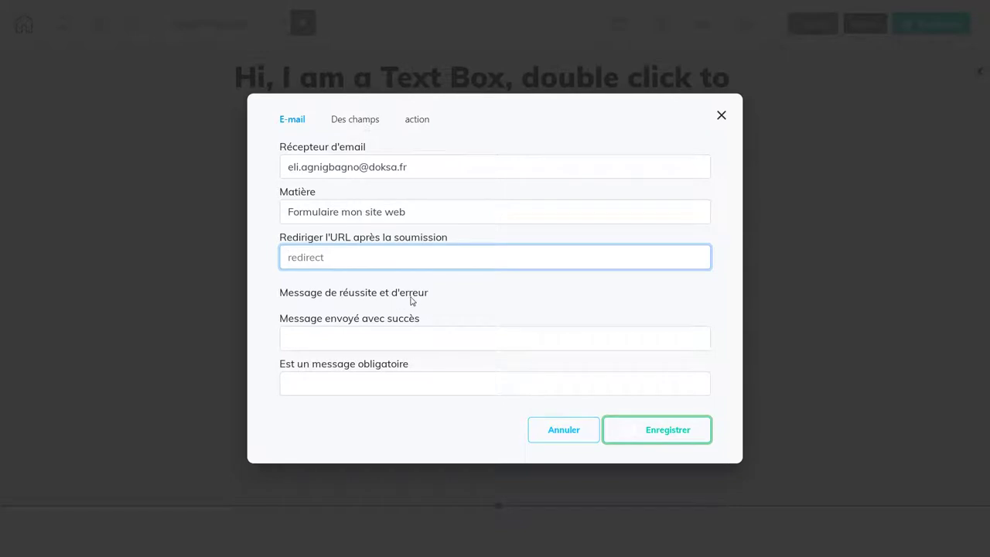
- Enter the success message 'Merci de nous avoir contacté'
{"action": "left_click", "coordinate": [359, 338]}
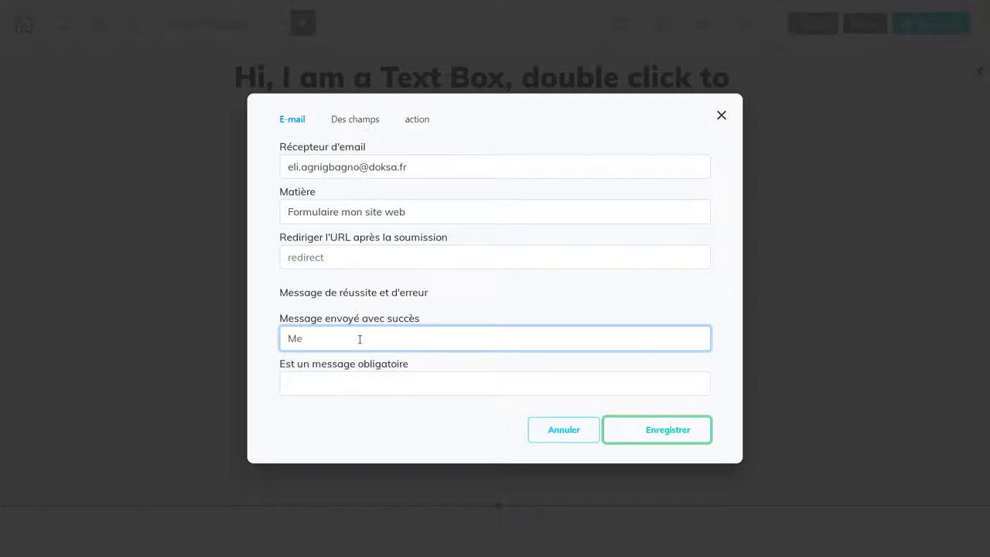
{"action": "key", "text": "BackSpace"}
{"action": "key", "text": "BackSpace"}
{"action": "type", "text": "Merci de nous avoir contacter"}
{"action": "key", "text": "BackSpace"}
{"action": "key", "text": "BackSpace"}
- Enter the required-fields message asking to fill in all mandatory fields, and save
{"action": "left_click", "coordinate": [364, 391]}
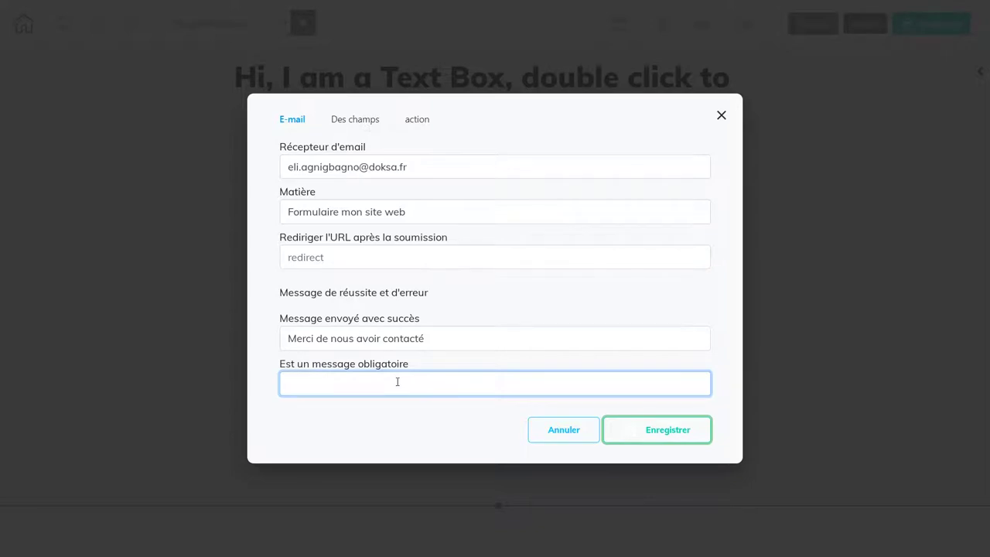
{"action": "type", "text": "ha"}
{"action": "key", "text": "BackSpace"}
{"action": "key", "text": "BackSpace"}
{"action": "key", "text": "BackSpace"}
{"action": "type", "text": "Veuullez remplir tous"}
{"action": "type", "text": "les champs"}
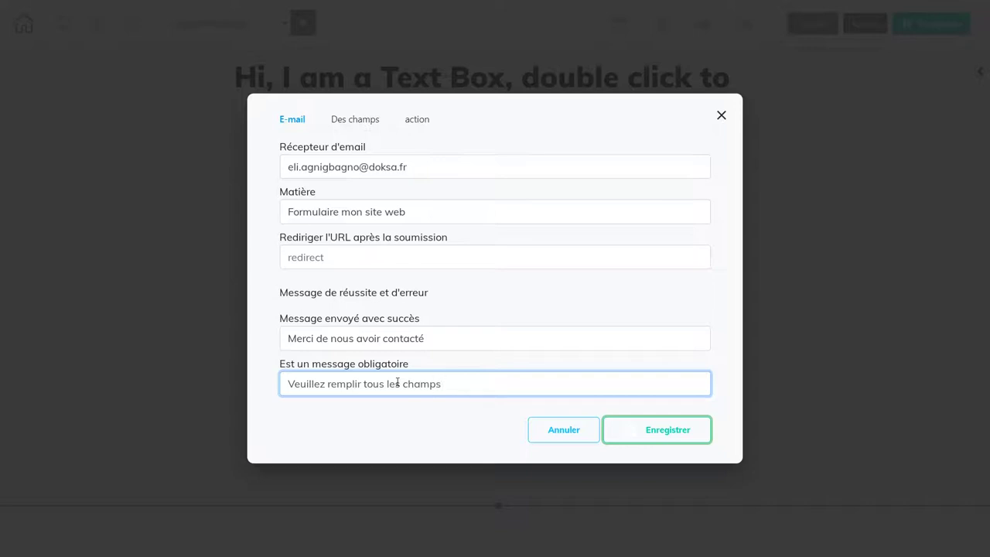
{"action": "type", "text": " obligatoire"}
{"action": "left_click", "coordinate": [656, 437]}
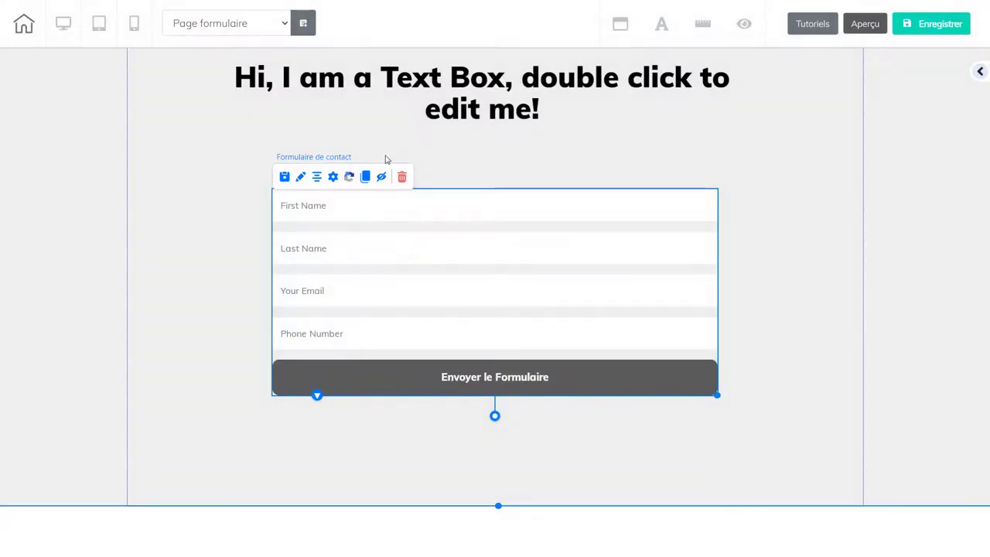
- Look over the form's field list in its settings, then close them without changes
{"action": "left_click", "coordinate": [333, 179]}
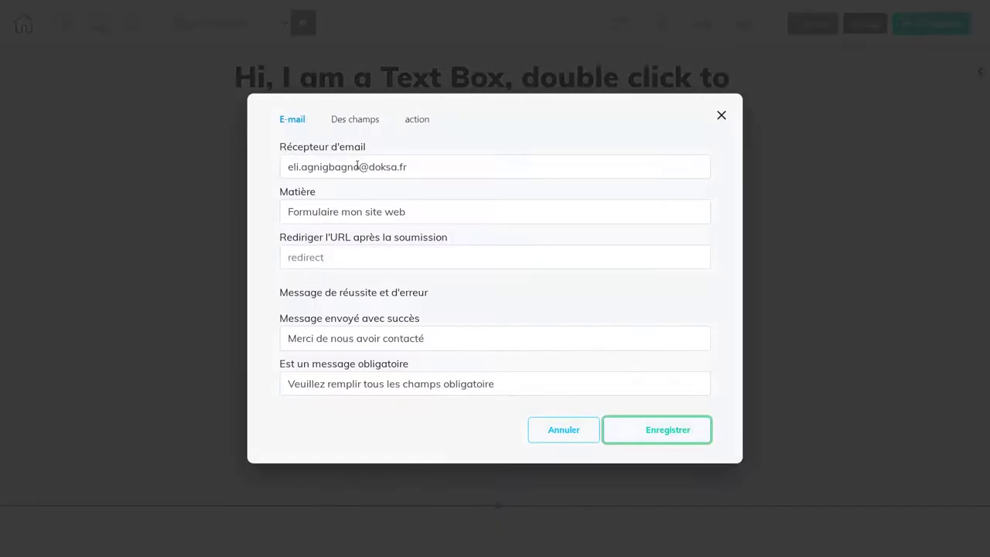
{"action": "left_click", "coordinate": [375, 127]}
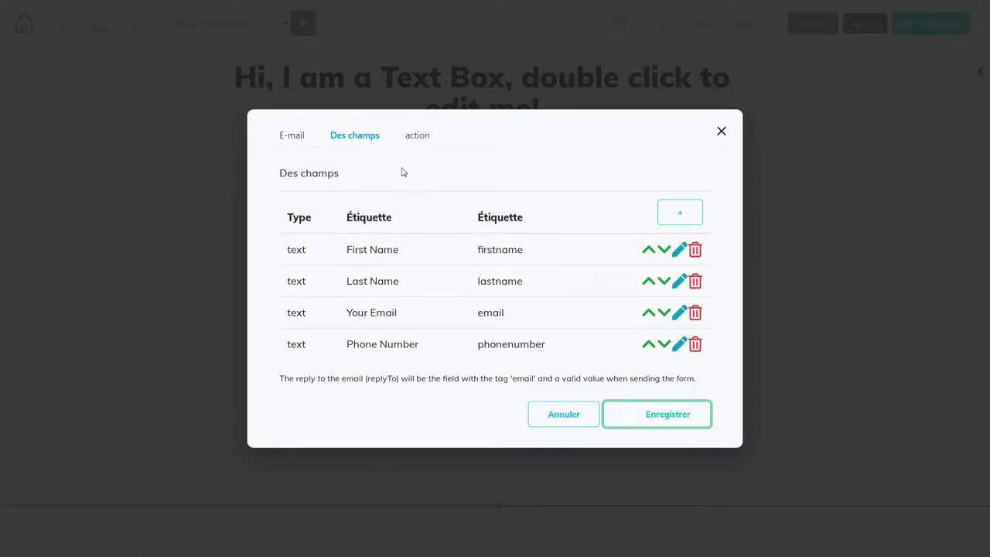
{"action": "left_click_drag", "start_coordinate": [643, 138], "coordinate": [719, 131]}
{"action": "left_click", "coordinate": [721, 131]}
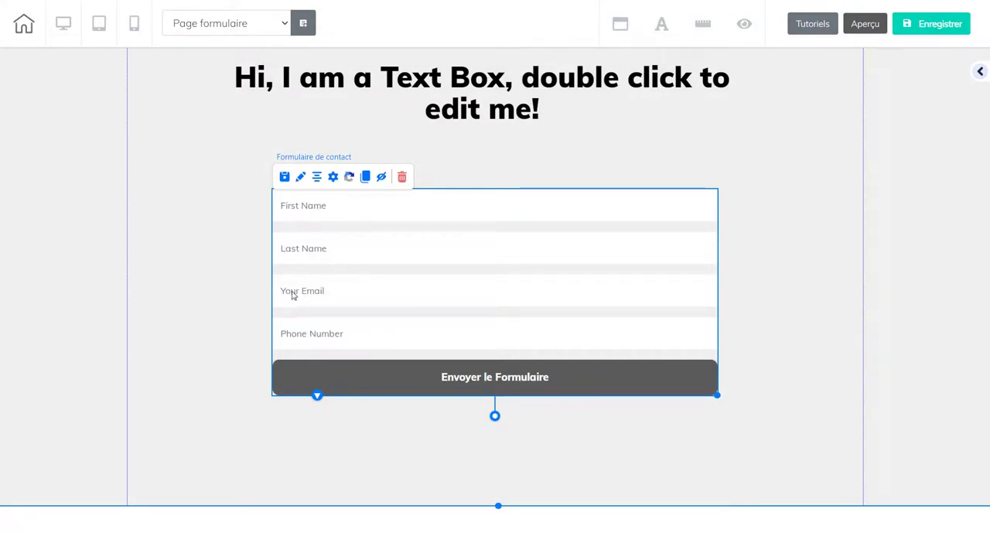
- Relabel the First Name field as 'Nom', leaving Obligatoire on Oui, and save it
{"action": "left_click", "coordinate": [334, 178]}
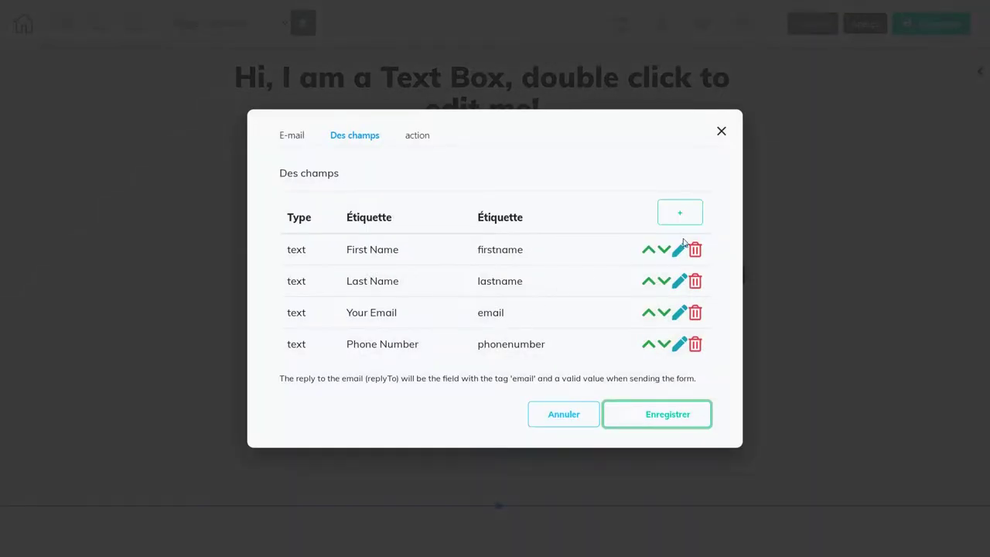
{"action": "left_click", "coordinate": [678, 249]}
{"action": "left_click_drag", "start_coordinate": [397, 162], "coordinate": [339, 162]}
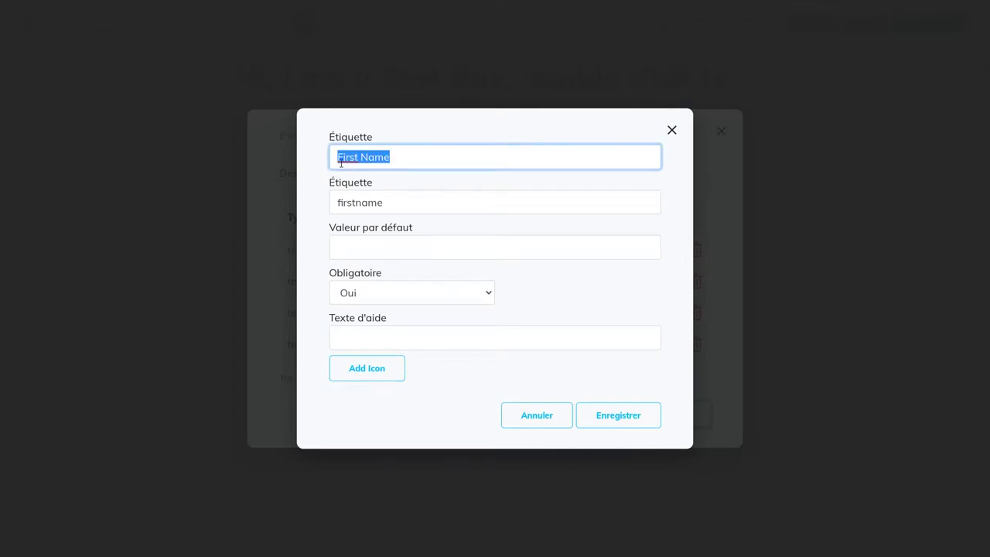
{"action": "type", "text": "Nom"}
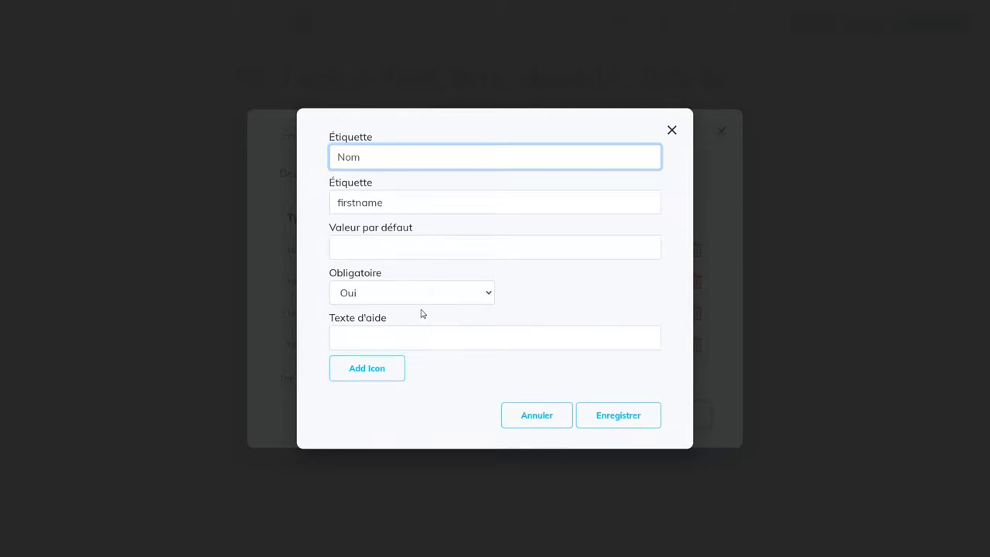
{"action": "left_click", "coordinate": [487, 295]}
{"action": "left_click", "coordinate": [488, 295]}
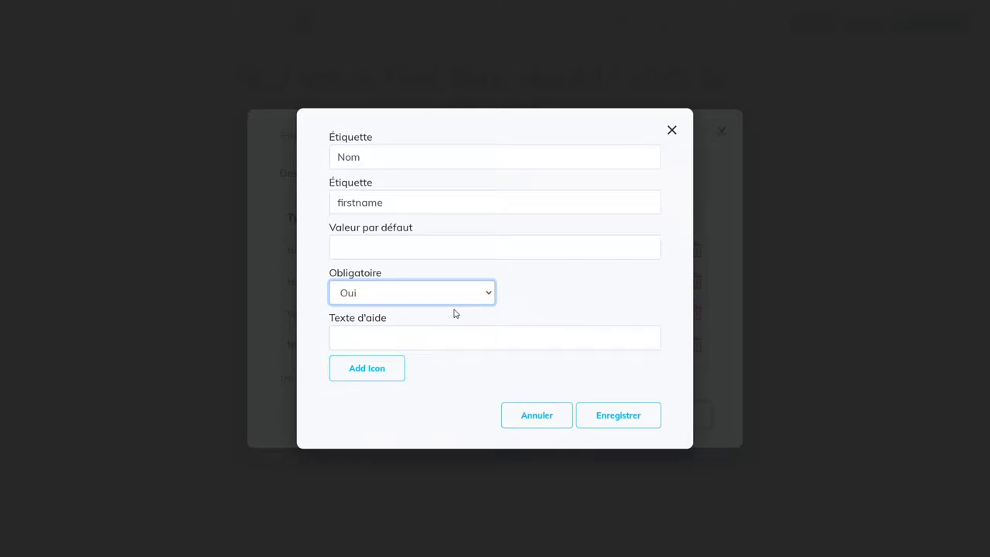
{"action": "left_click", "coordinate": [612, 419]}
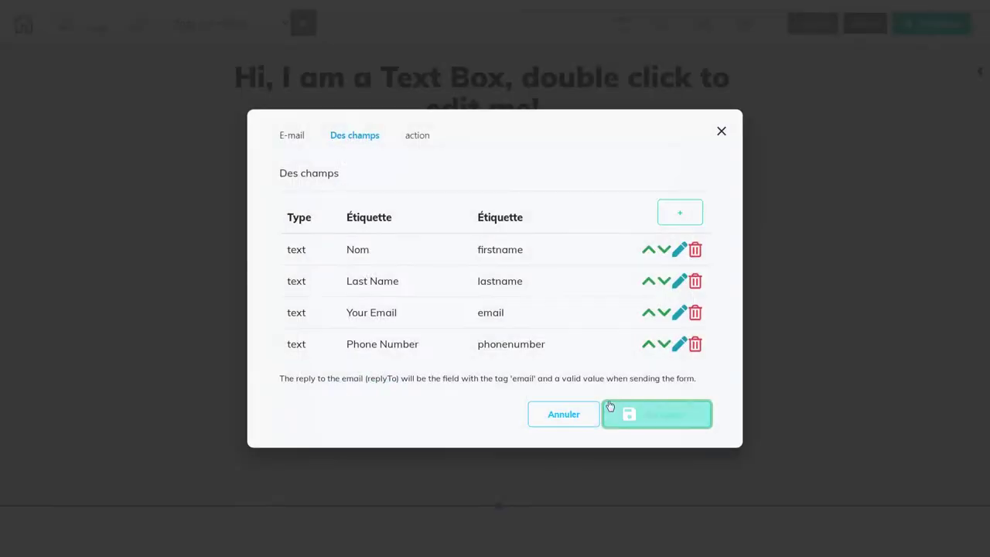
- Replace the Last Name label with 'Prénom' and save the field
{"action": "left_click", "coordinate": [679, 282]}
{"action": "left_click_drag", "start_coordinate": [410, 159], "coordinate": [337, 157]}
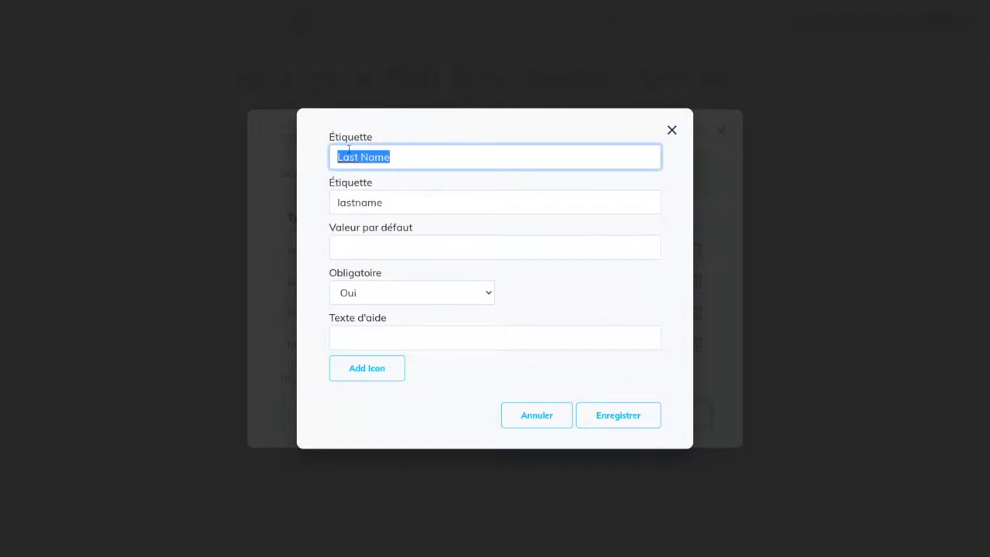
{"action": "type", "text": "Prenom"}
{"action": "right_click", "coordinate": [352, 157]}
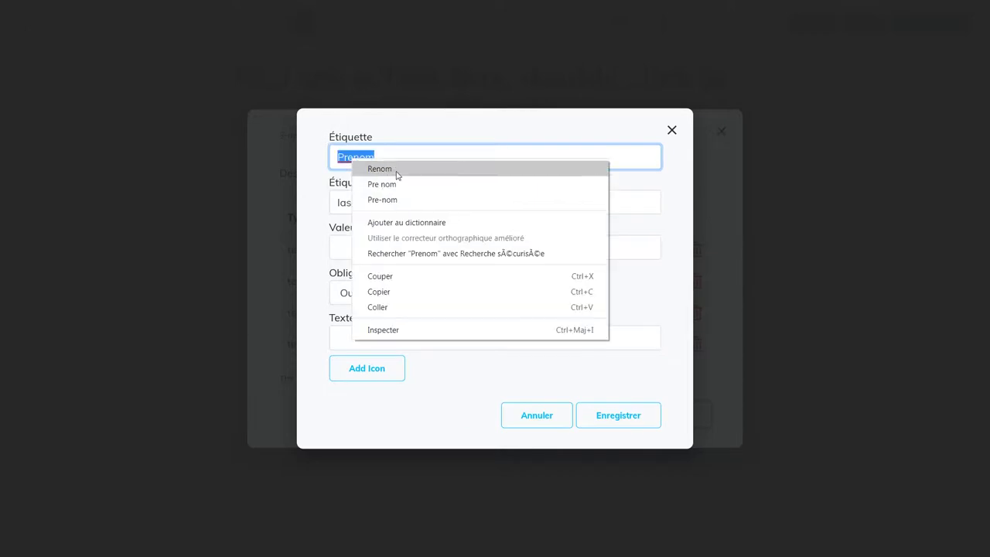
{"action": "left_click", "coordinate": [356, 156]}
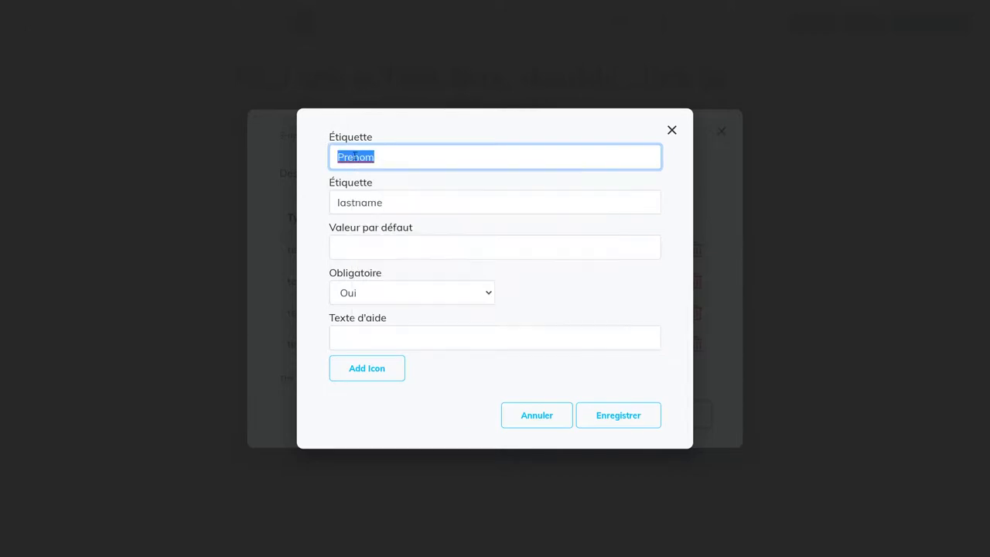
{"action": "type", "text": "Prénom"}
{"action": "left_click", "coordinate": [608, 412]}
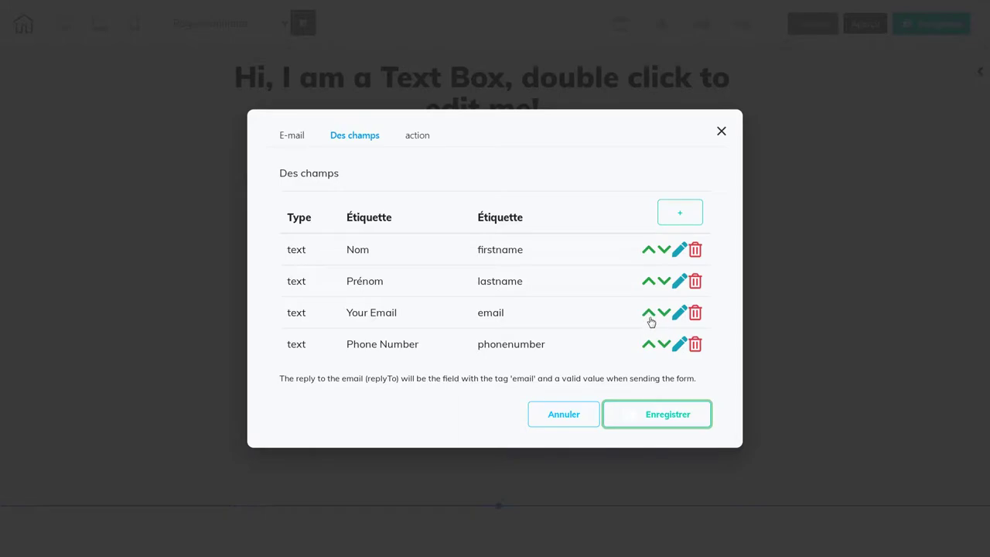
- Replace the Your Email label with 'Votre adresse e-mail' and save the field
{"action": "left_click", "coordinate": [680, 315]}
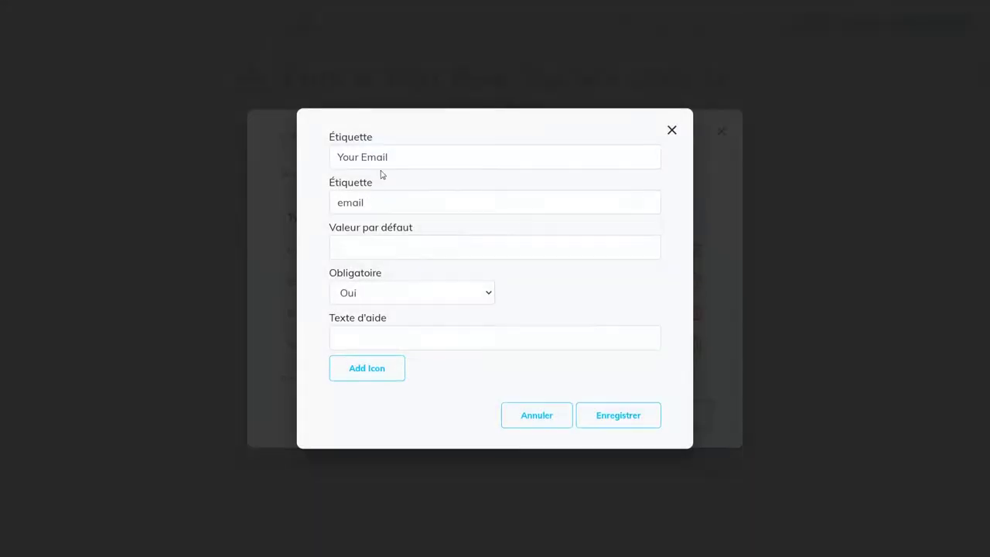
{"action": "left_click_drag", "start_coordinate": [387, 157], "coordinate": [330, 158]}
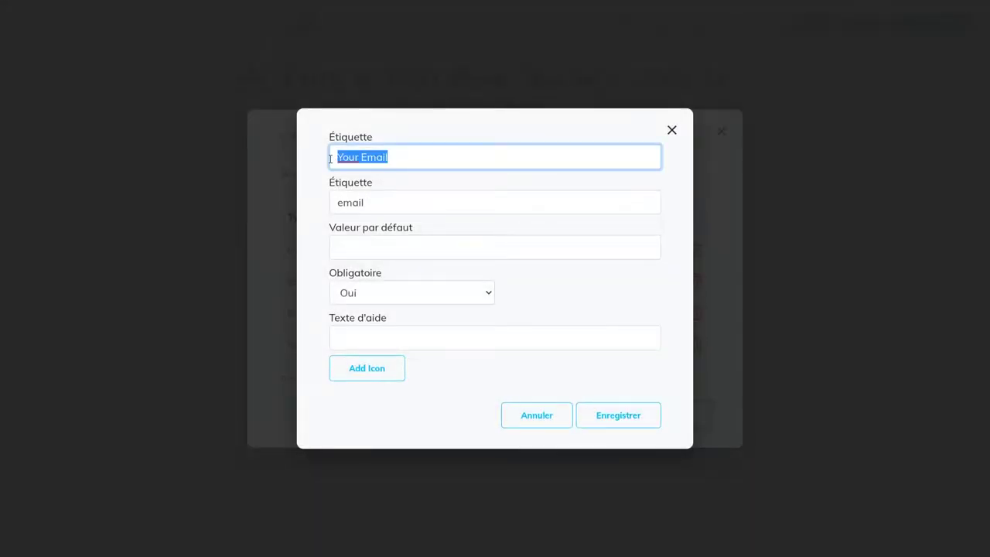
{"action": "type", "text": "Votre a"}
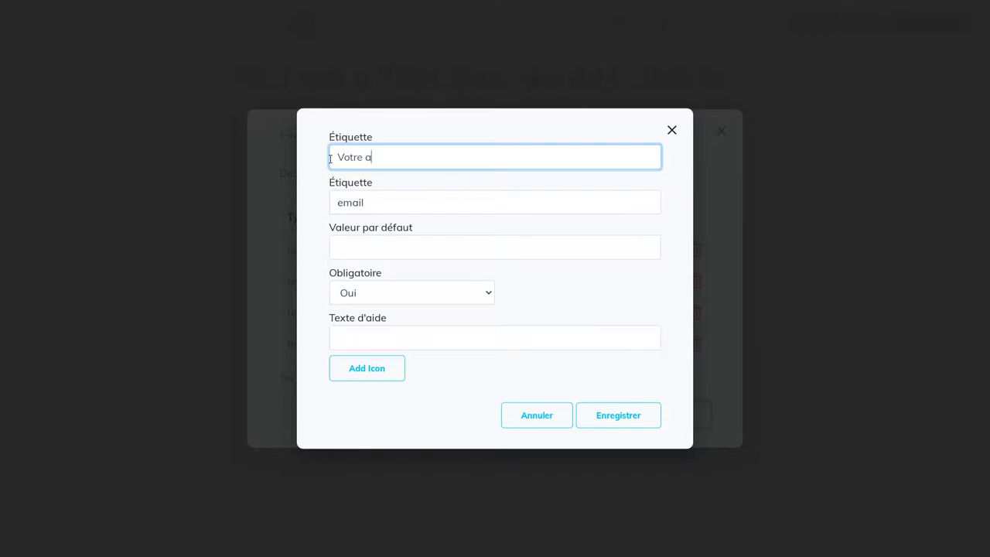
{"action": "type", "text": "dresse email"}
{"action": "left_click", "coordinate": [410, 157]}
{"action": "type", "text": "-"}
{"action": "left_click", "coordinate": [601, 416]}
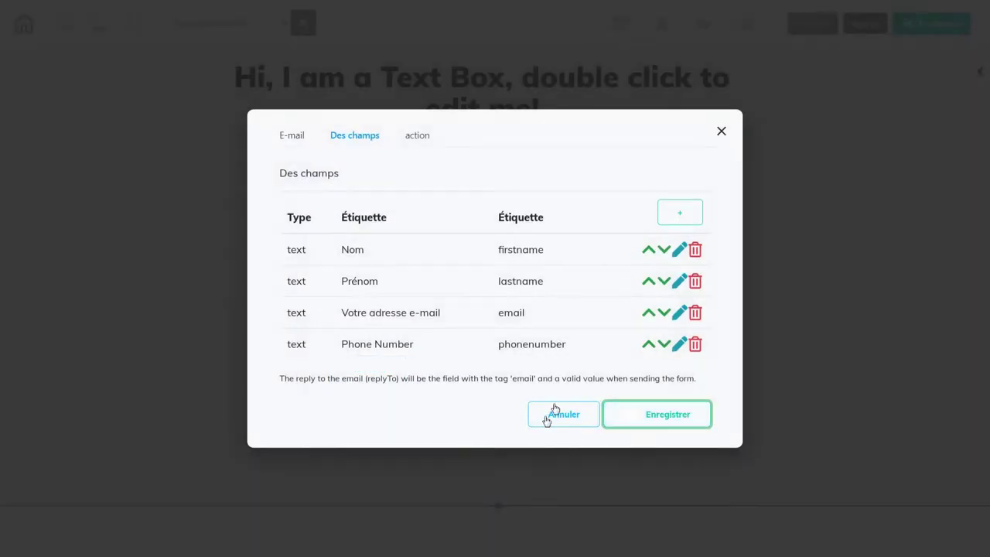
- Rename Phone Number to 'Numéro de téléphone', set Obligatoire to Non, and apply all field changes
{"action": "left_click", "coordinate": [677, 346]}
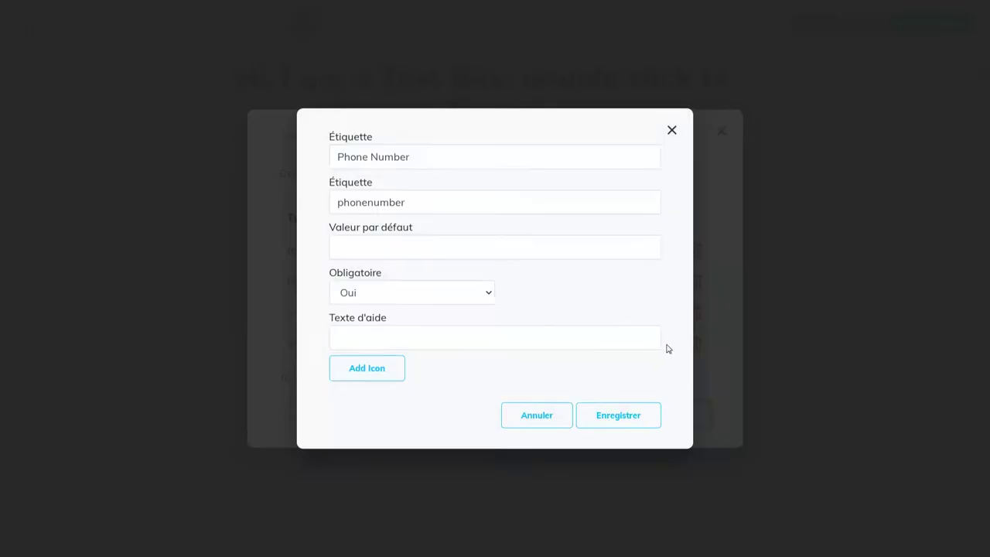
{"action": "left_click_drag", "start_coordinate": [410, 158], "coordinate": [338, 158]}
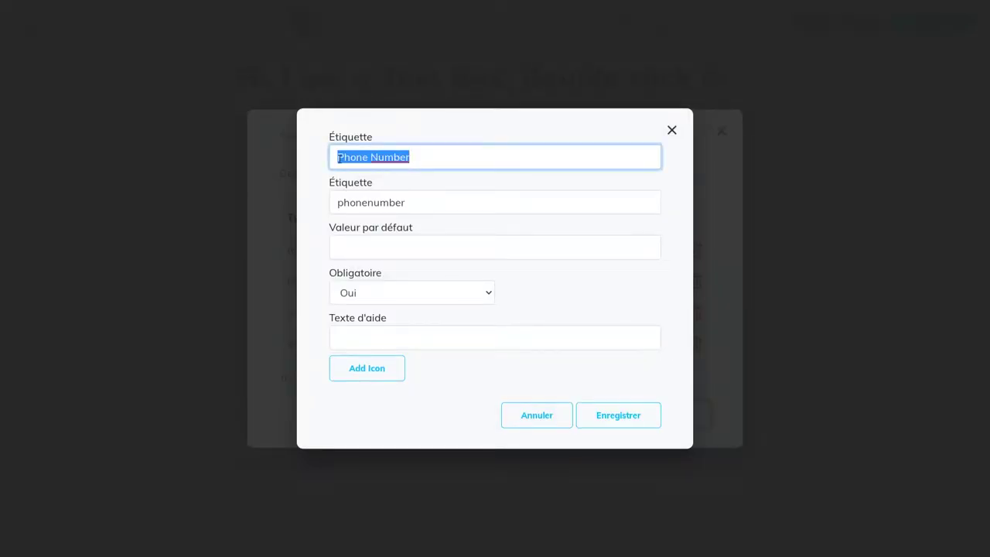
{"action": "type", "text": "Numé"}
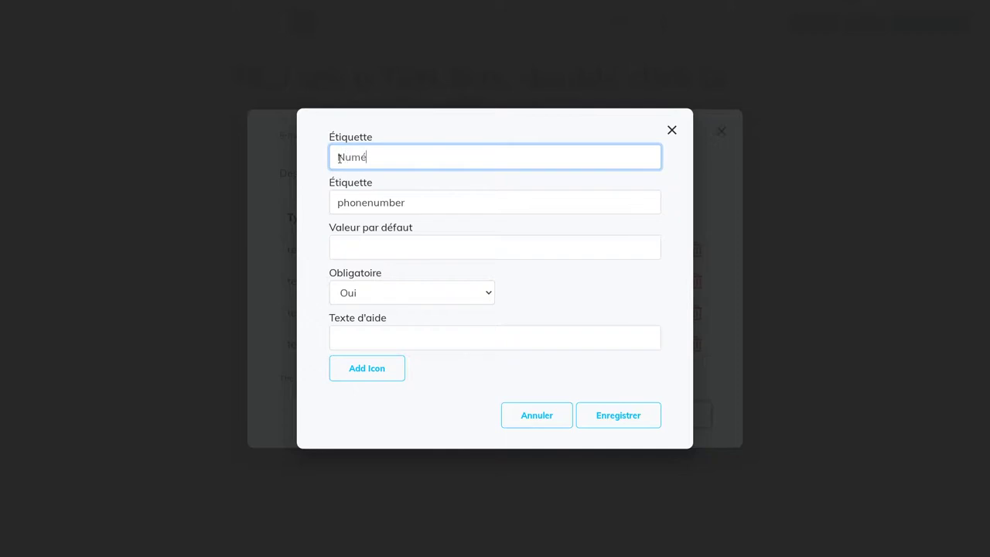
{"action": "type", "text": "ro de téléphone"}
{"action": "left_click", "coordinate": [484, 292]}
{"action": "left_click", "coordinate": [457, 325]}
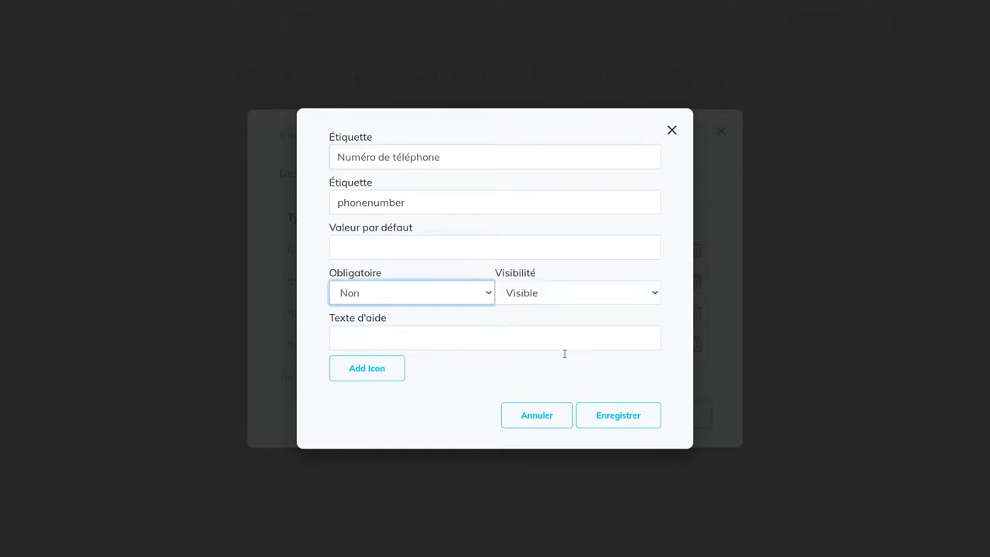
{"action": "left_click", "coordinate": [656, 293]}
{"action": "left_click", "coordinate": [656, 293]}
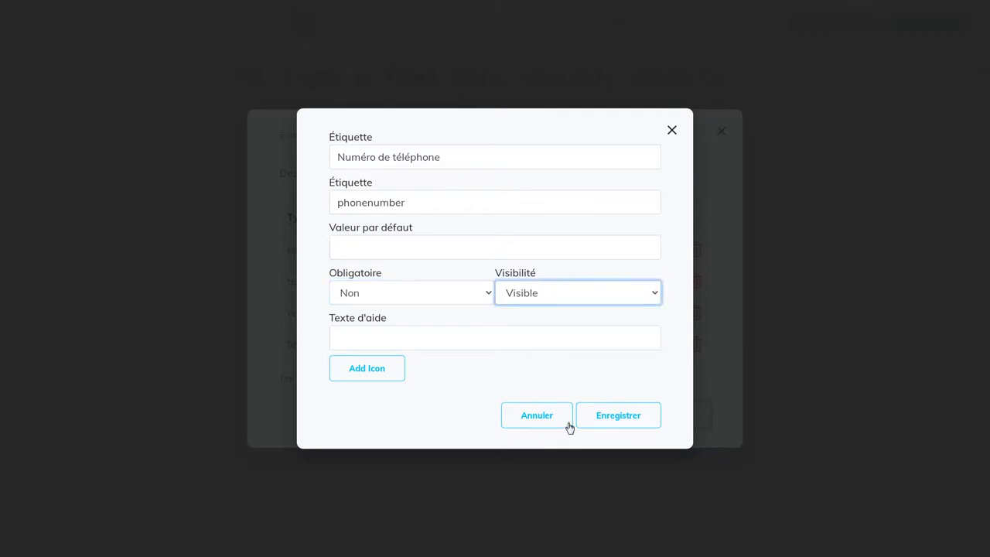
{"action": "left_click", "coordinate": [609, 418]}
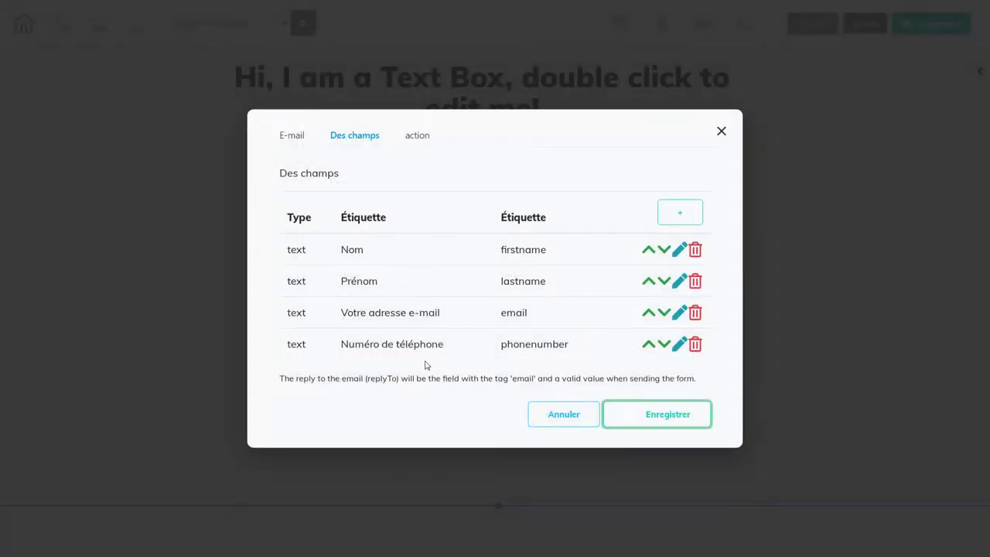
{"action": "left_click", "coordinate": [683, 429]}
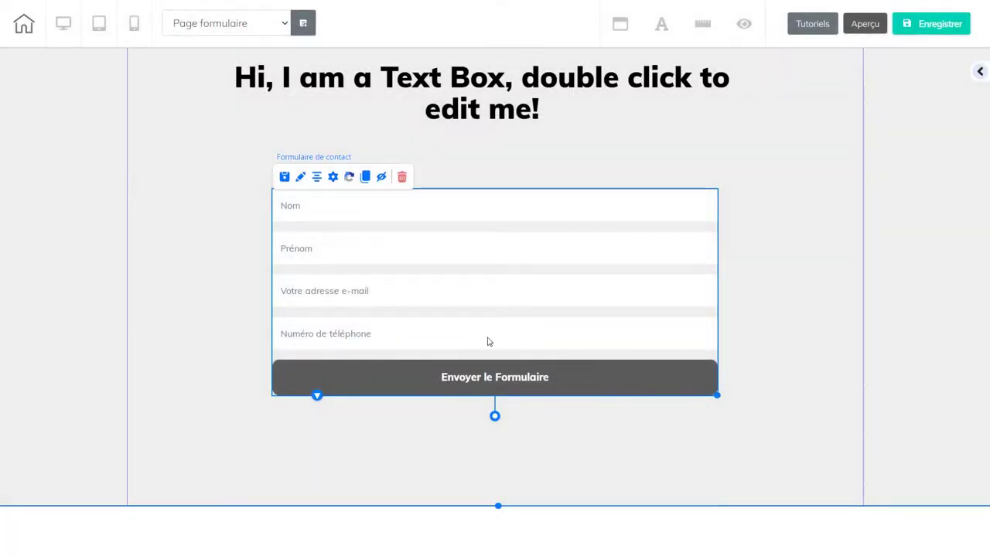
{"action": "left_click", "coordinate": [333, 177]}
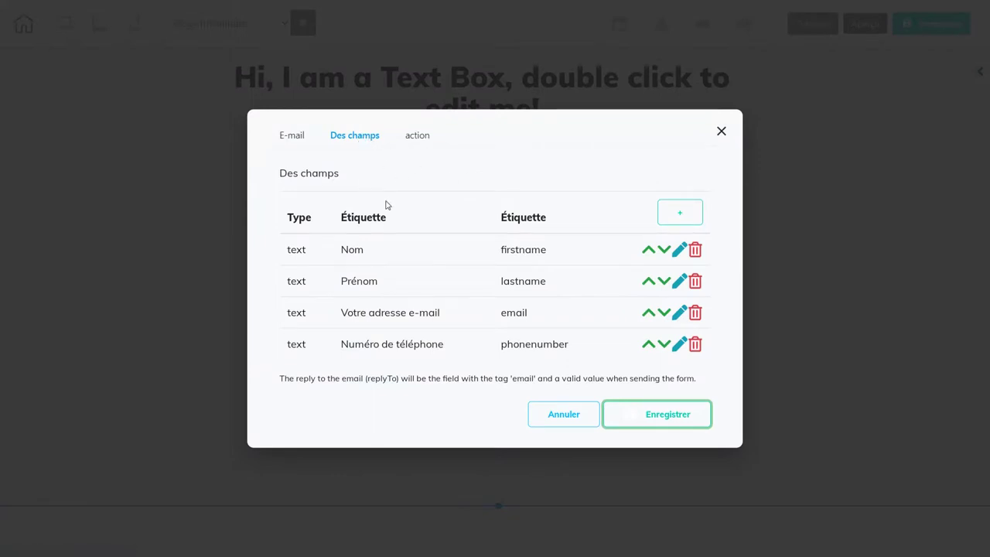
{"action": "left_click", "coordinate": [680, 217]}
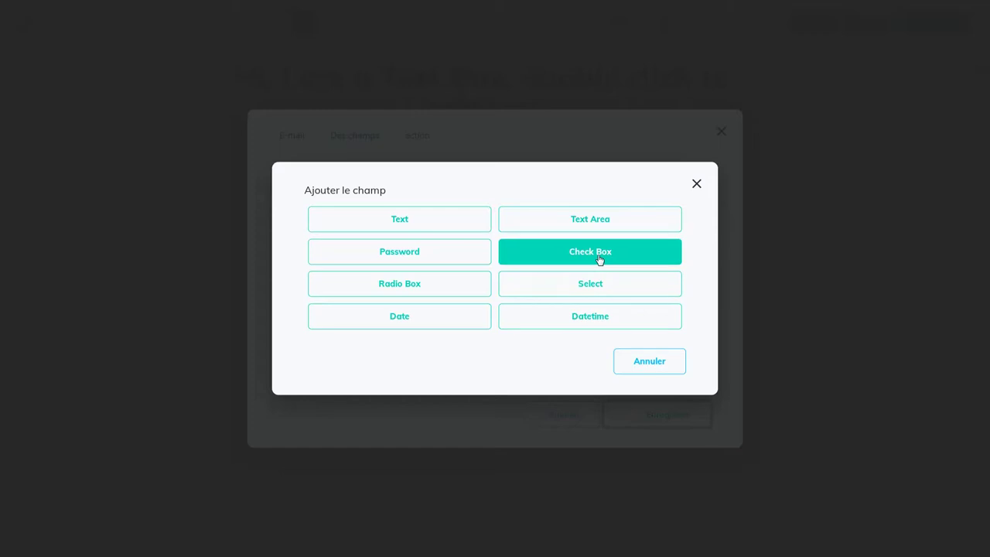
{"action": "left_click", "coordinate": [600, 258]}
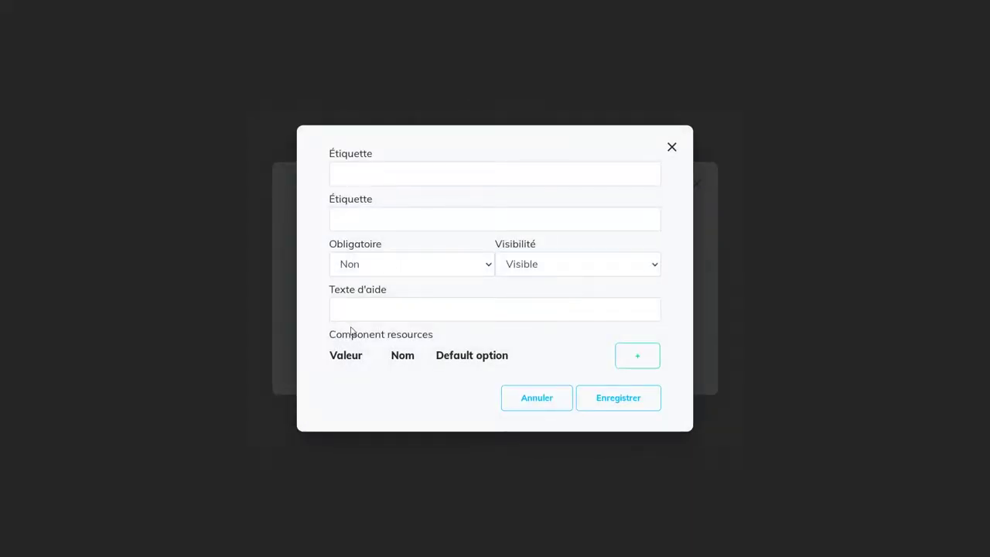
{"action": "left_click", "coordinate": [646, 358]}
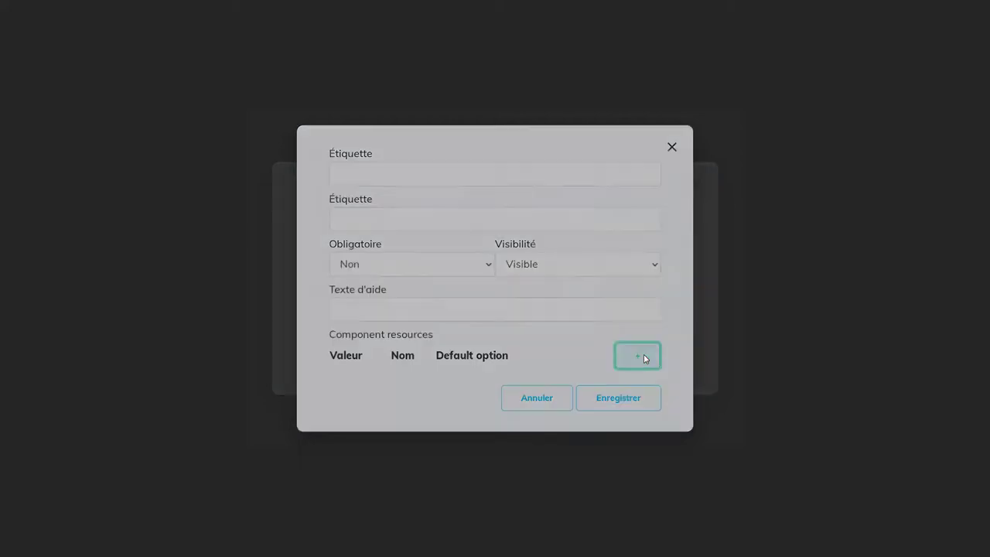
{"action": "left_click", "coordinate": [570, 201]}
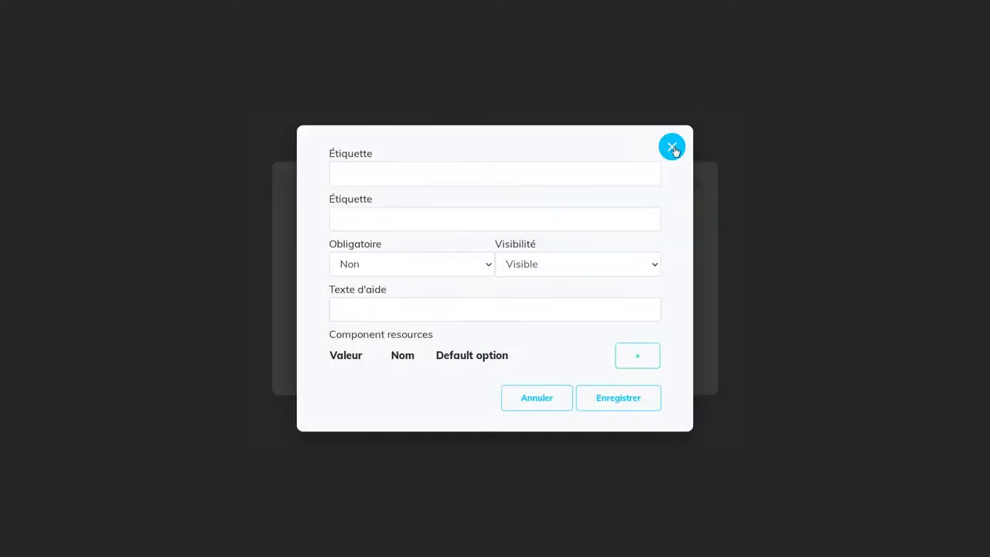
{"action": "left_click", "coordinate": [671, 147]}
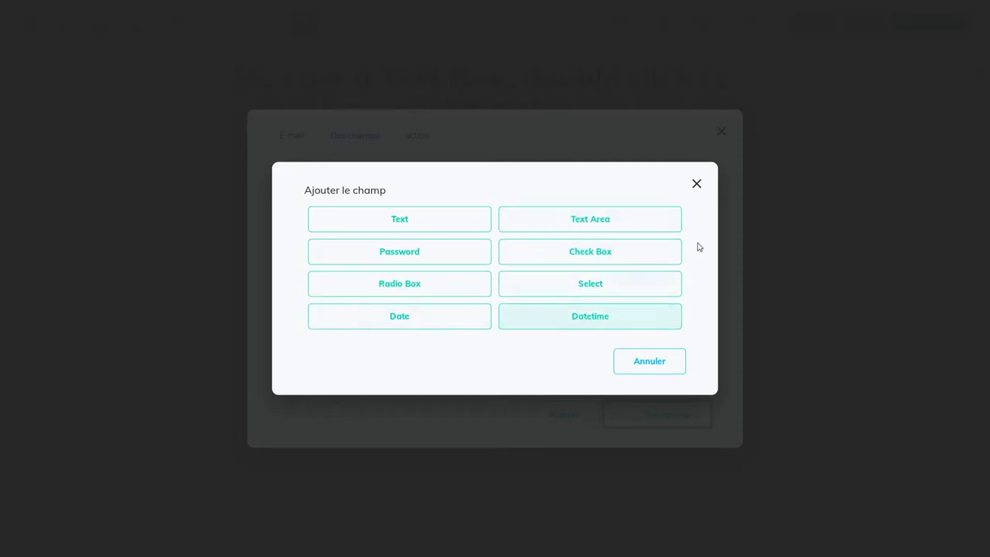
{"action": "left_click", "coordinate": [696, 186]}
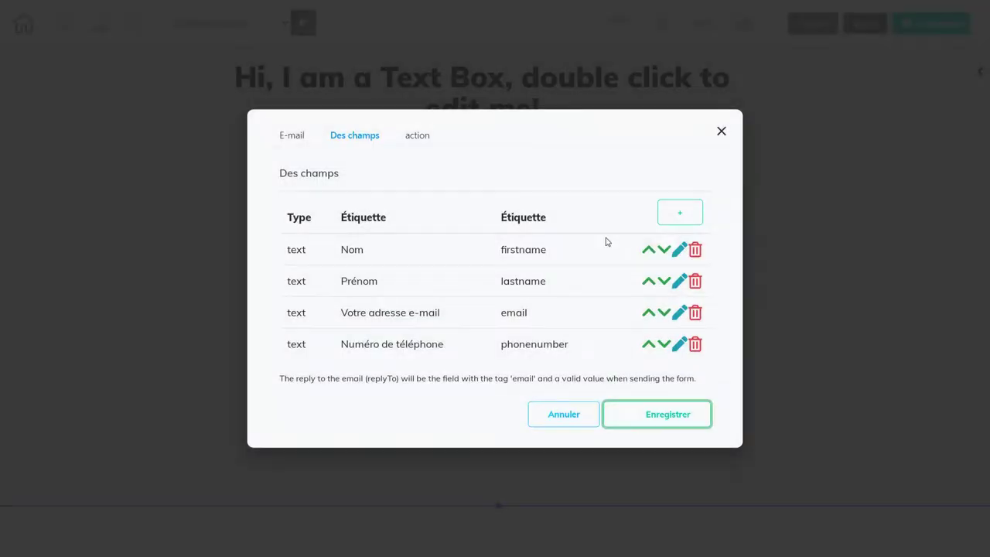
{"action": "left_click", "coordinate": [426, 140]}
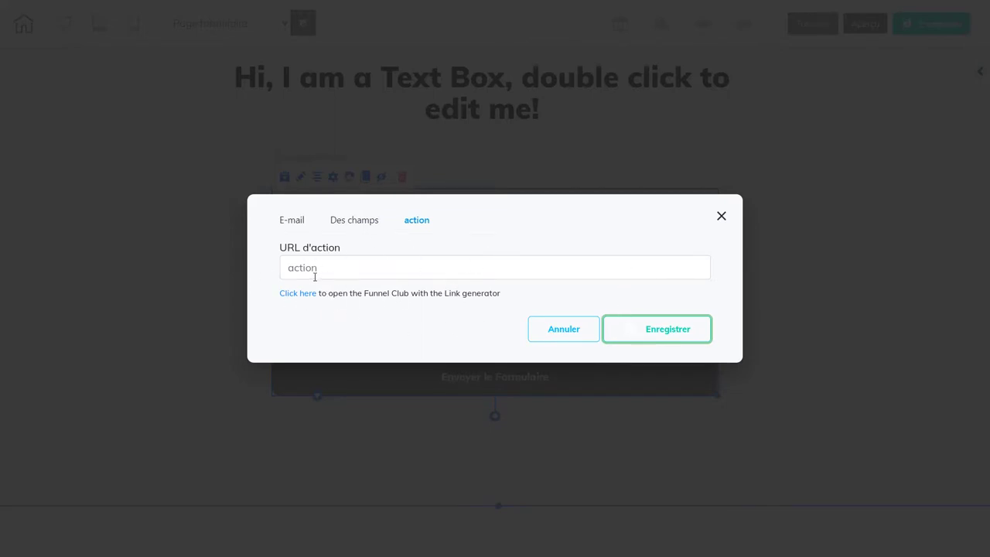
{"action": "left_click", "coordinate": [721, 216]}
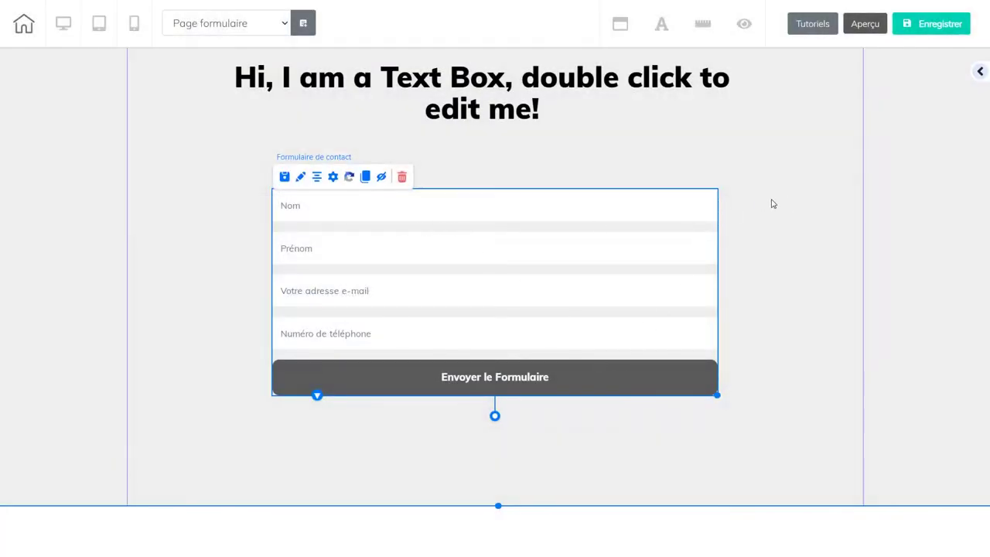
- Replace the Heading 2 text with 'Veuillez nous envoyer votre demande via ce formulaire', fixing typos
{"action": "left_click", "coordinate": [791, 202]}
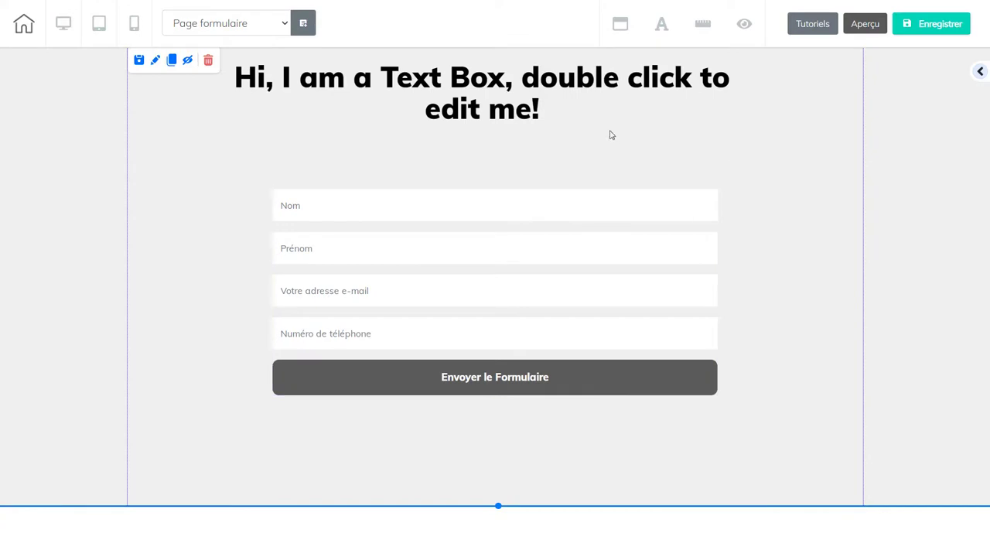
{"action": "left_click", "coordinate": [545, 116]}
{"action": "double_click", "coordinate": [544, 114]}
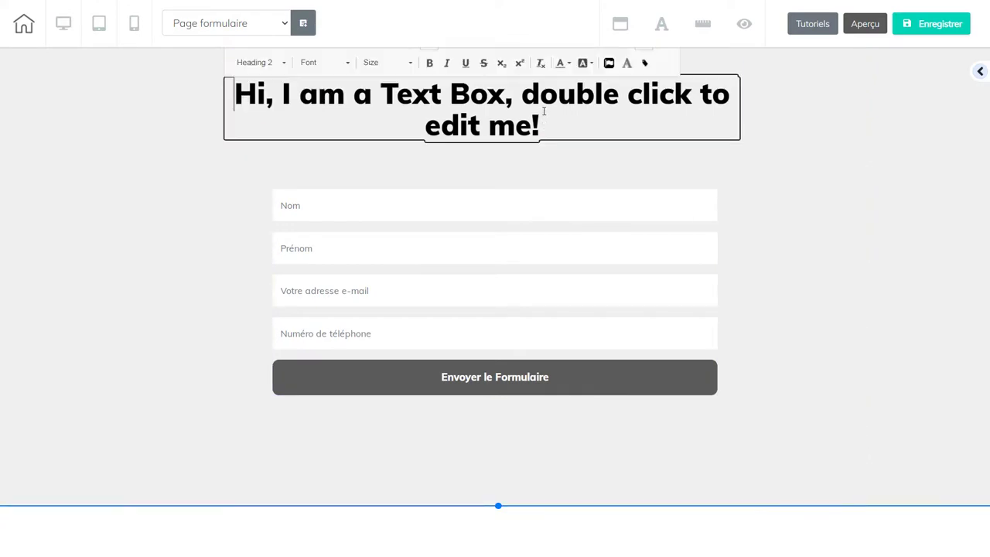
{"action": "left_click_drag", "start_coordinate": [549, 124], "coordinate": [233, 93]}
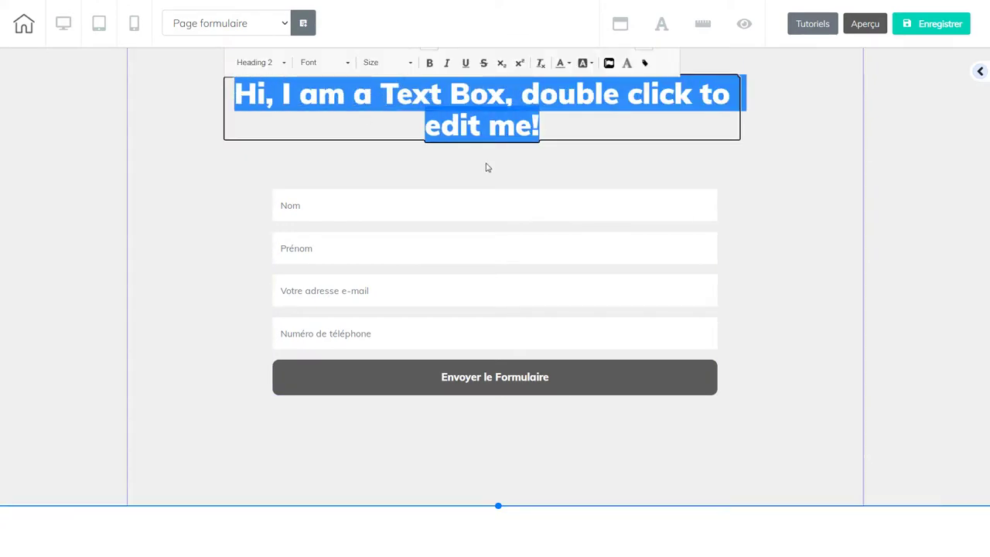
{"action": "type", "text": "Vei"}
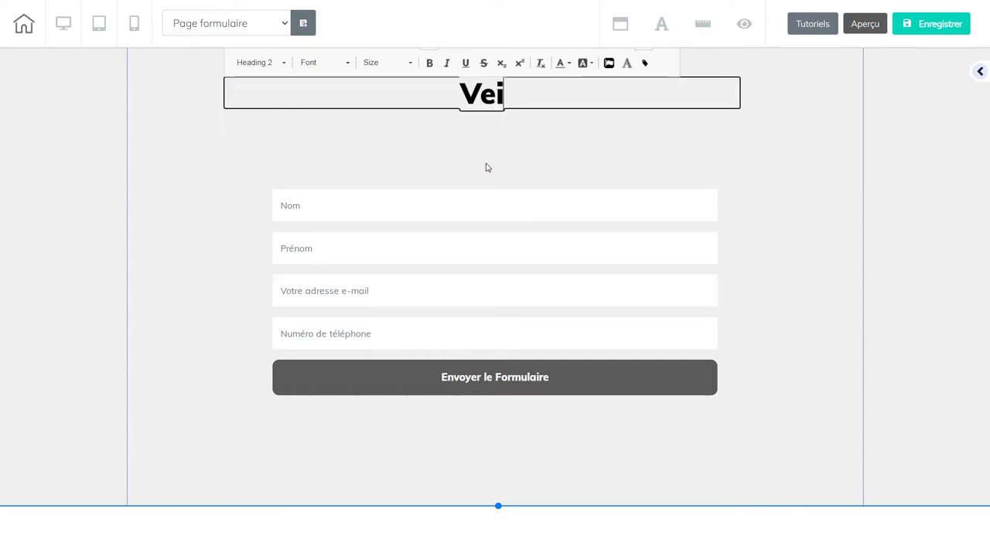
{"action": "key", "text": "BackSpace"}
{"action": "type", "text": "uillez no"}
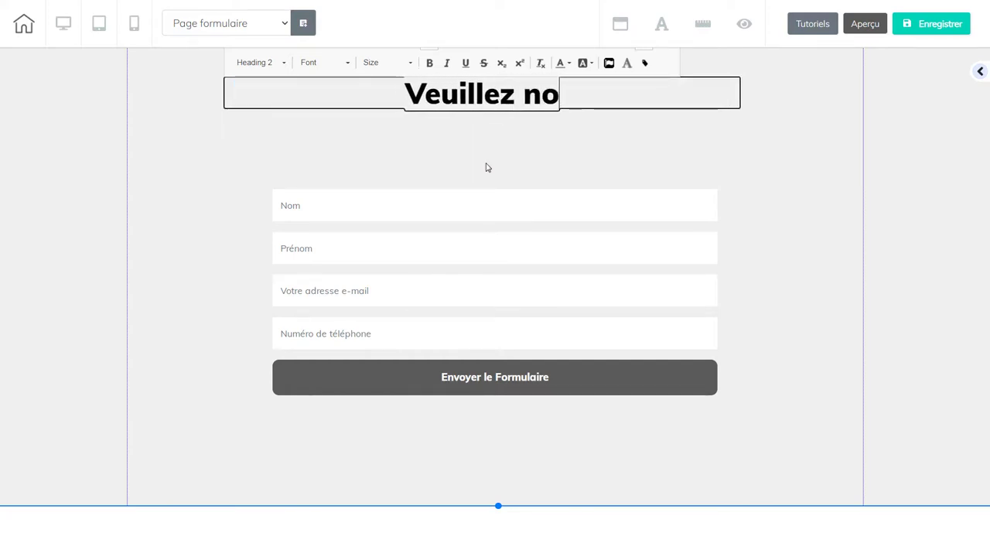
{"action": "type", "text": "us envoyrr"}
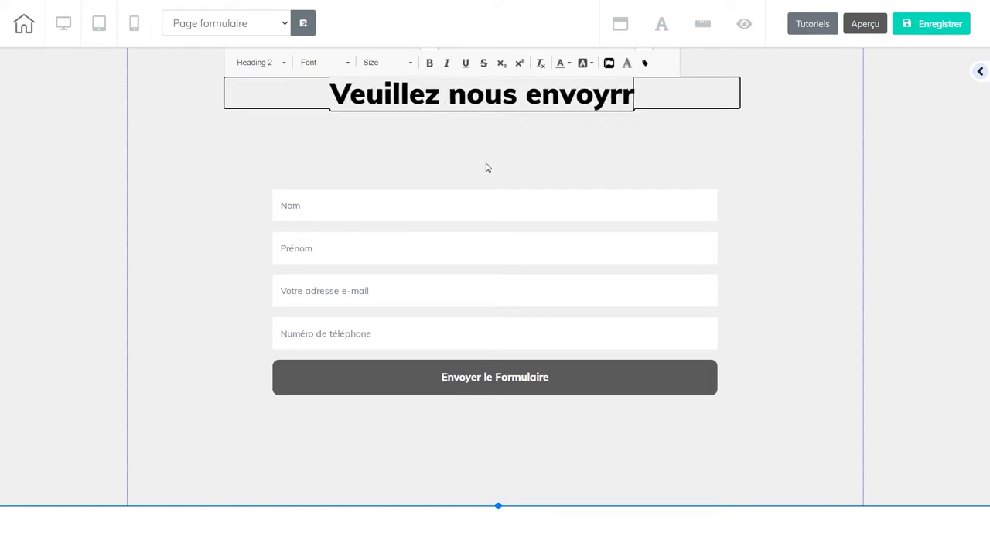
{"action": "key", "text": "BackSpace"}
{"action": "key", "text": "BackSpace"}
{"action": "type", "text": "er"}
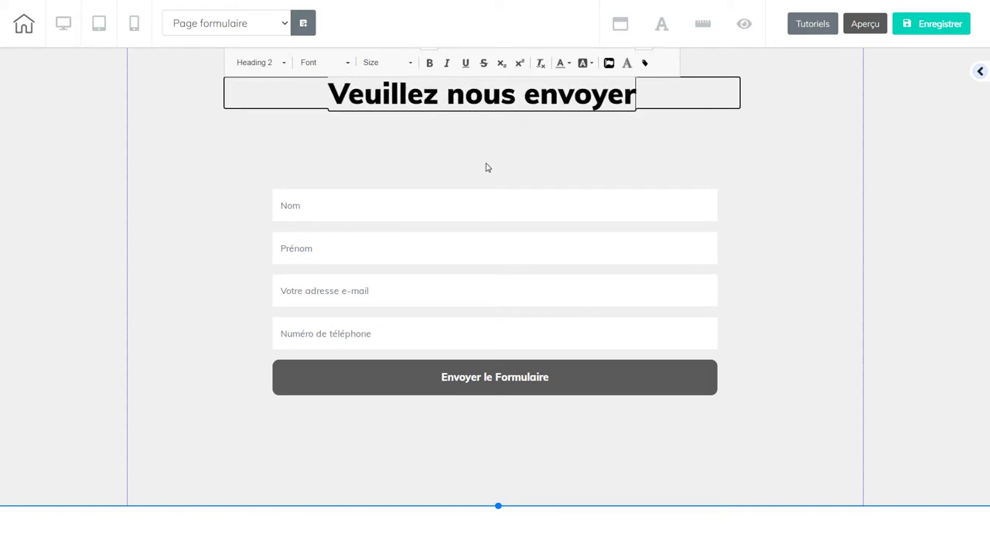
{"action": "type", "text": " votre demande"}
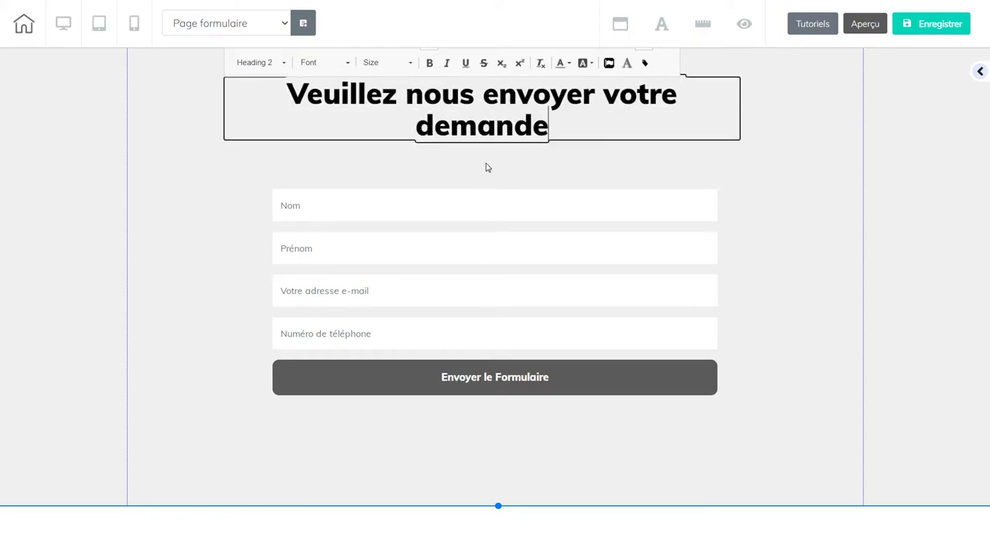
{"action": "type", "text": " vis"}
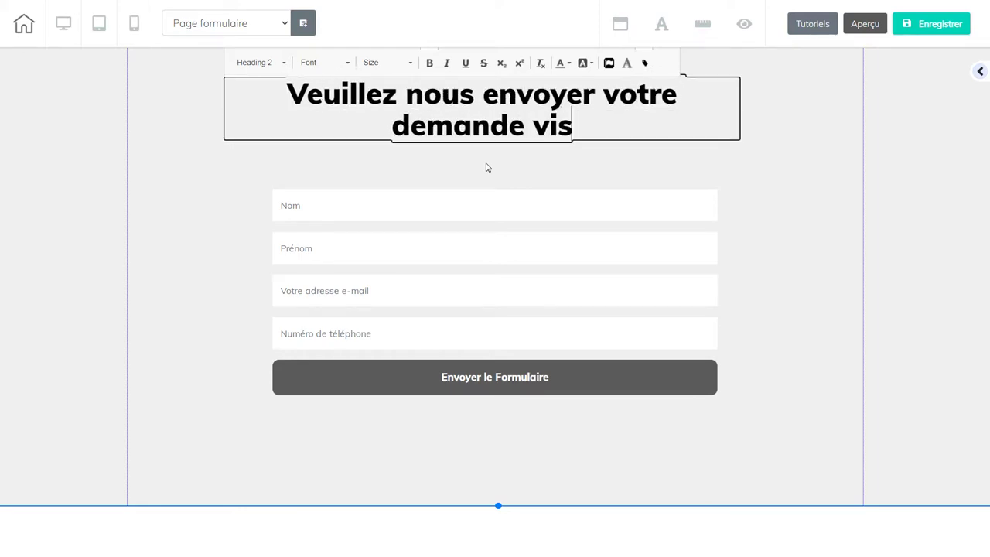
{"action": "key", "text": "BackSpace"}
{"action": "type", "text": "a ce "}
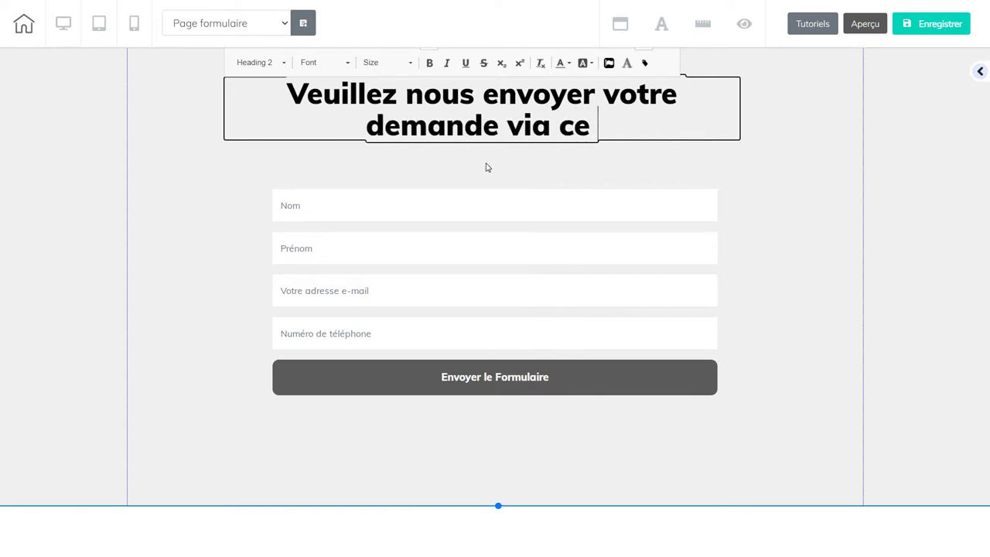
{"action": "type", "text": "formu"}
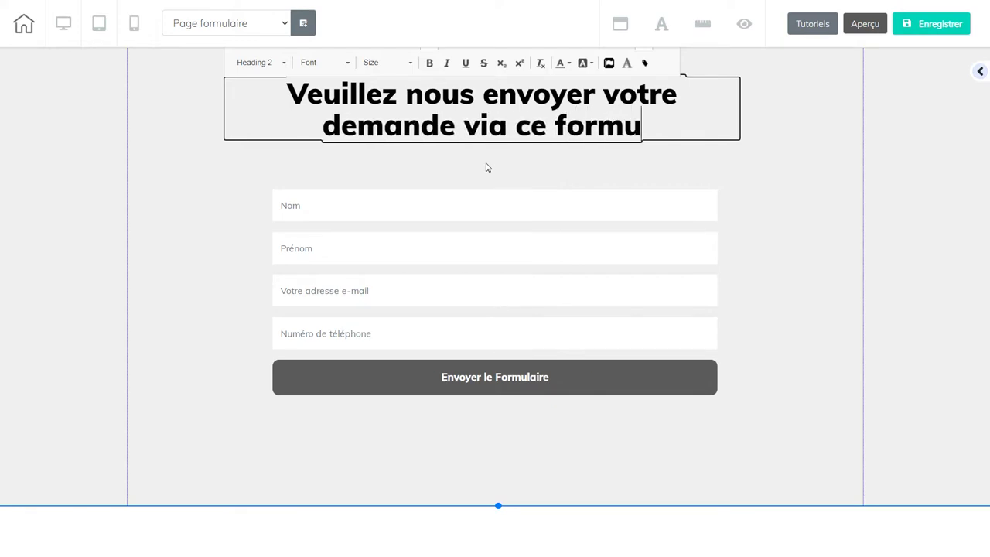
{"action": "type", "text": "laire"}
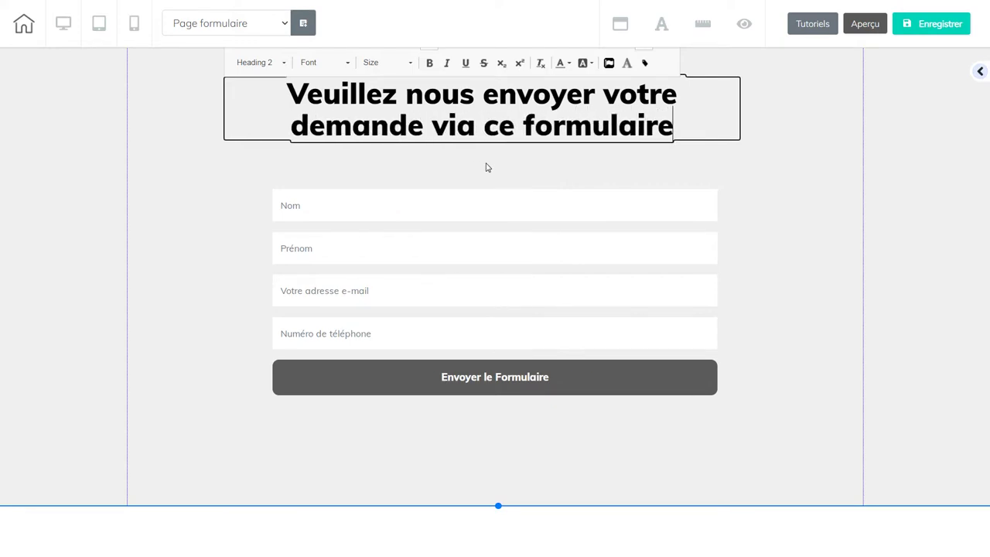
{"action": "left_click", "coordinate": [800, 168]}
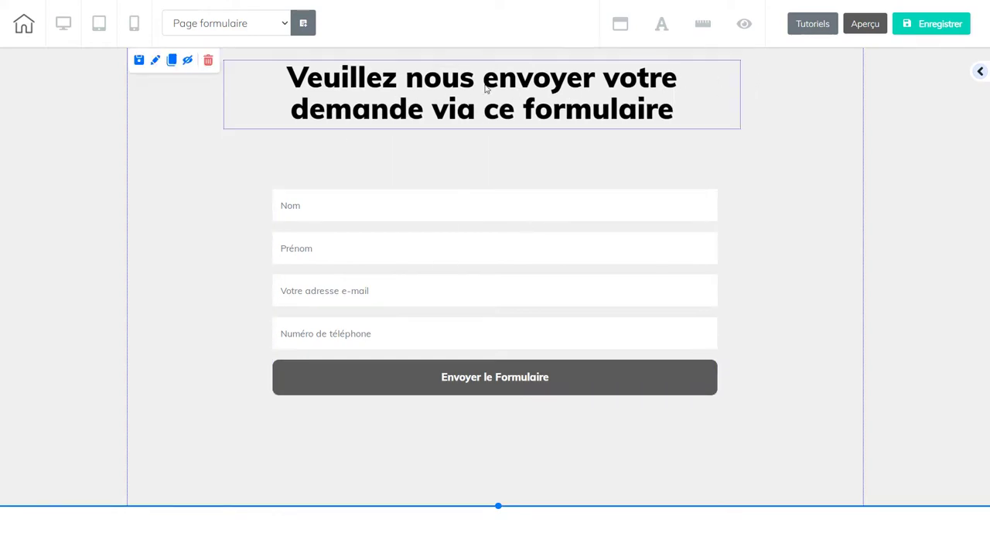
- Save the page, publish the site keeping the free domain, and exit the editor via Home
{"action": "left_click", "coordinate": [930, 26]}
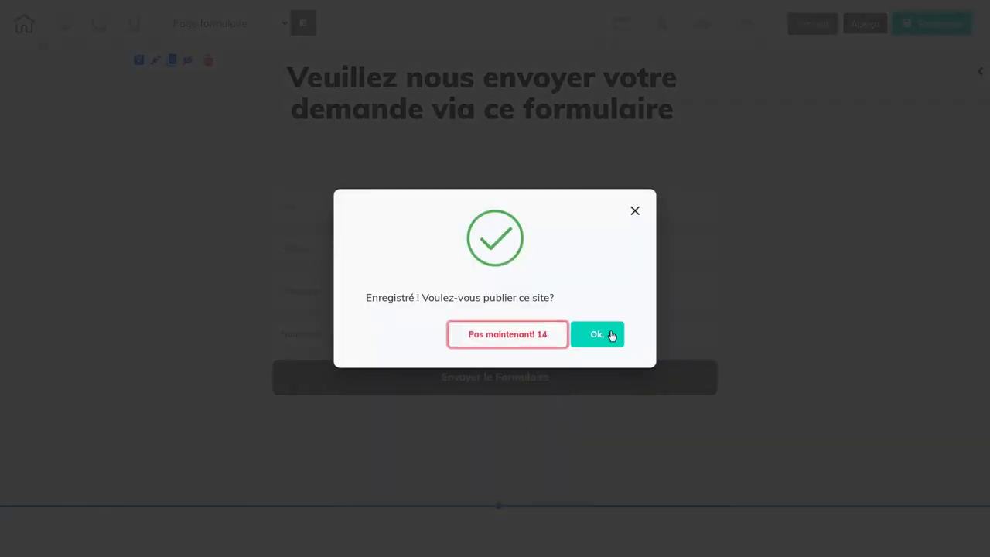
{"action": "left_click", "coordinate": [598, 336]}
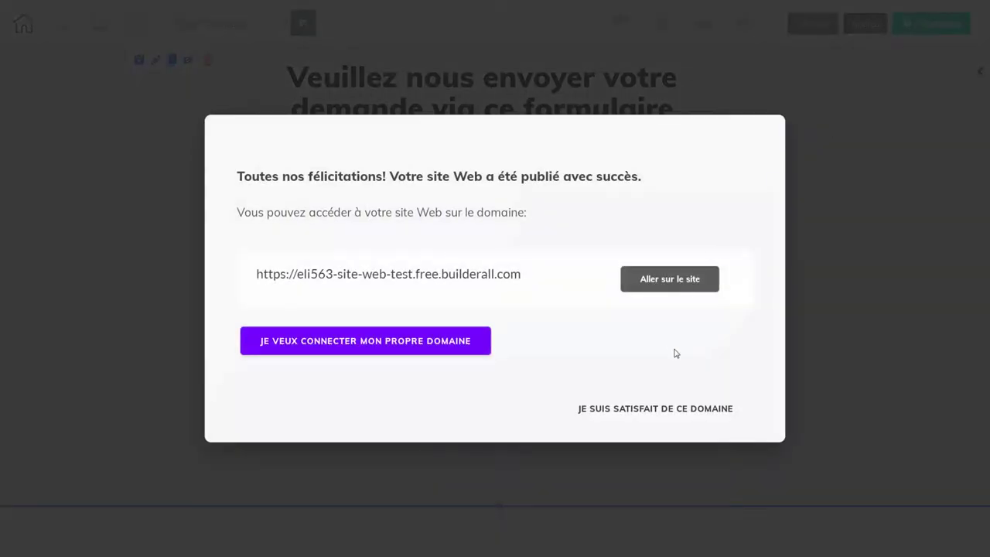
{"action": "left_click", "coordinate": [663, 408]}
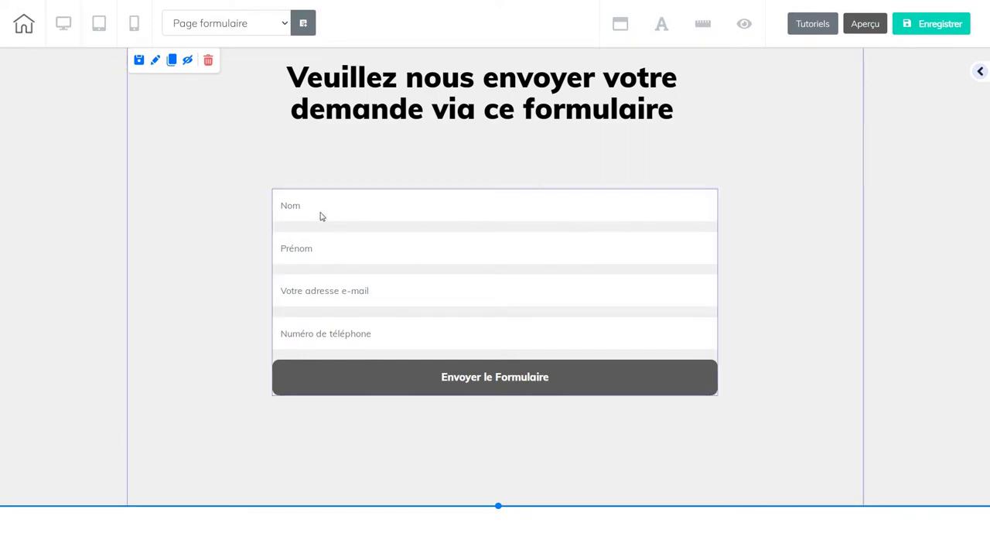
{"action": "left_click", "coordinate": [28, 30]}
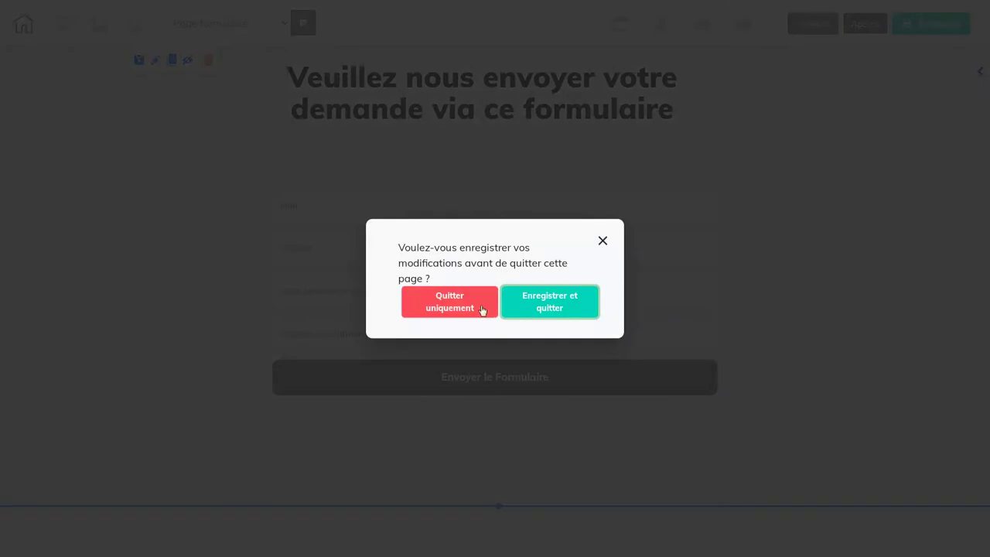
{"action": "left_click", "coordinate": [552, 305]}
- Save and quit the editor, then open Notre page for editing from its card menu
{"action": "left_click", "coordinate": [552, 306]}
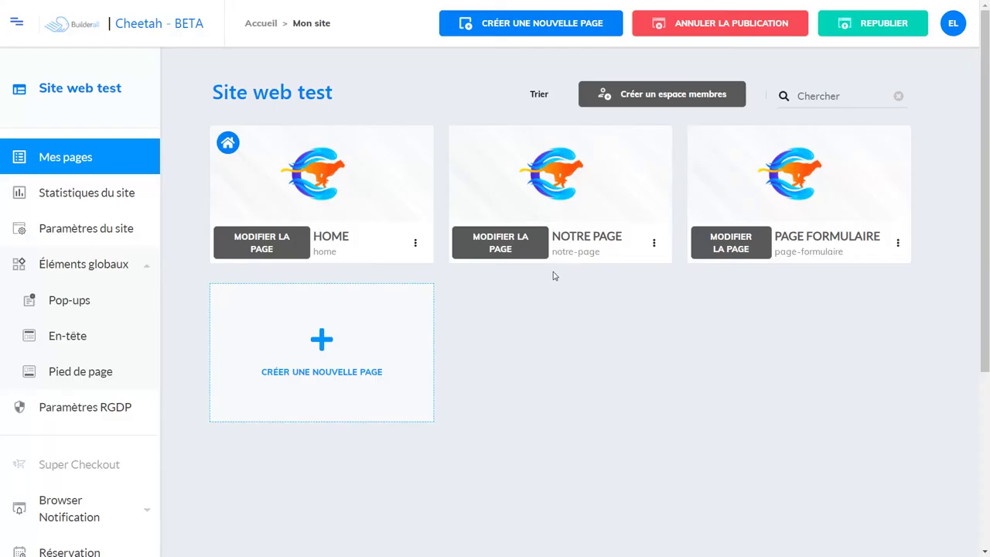
{"action": "left_click", "coordinate": [653, 243]}
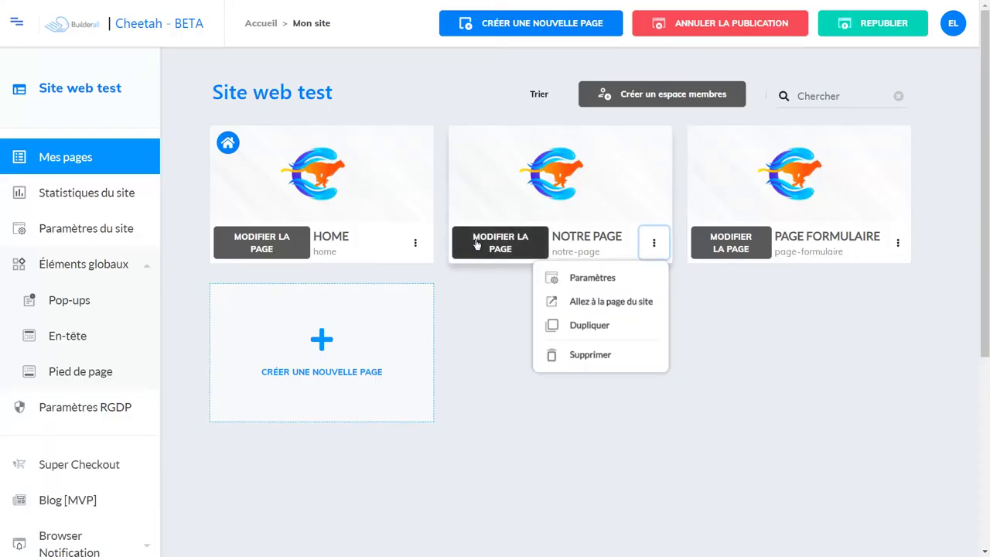
{"action": "left_click", "coordinate": [476, 243]}
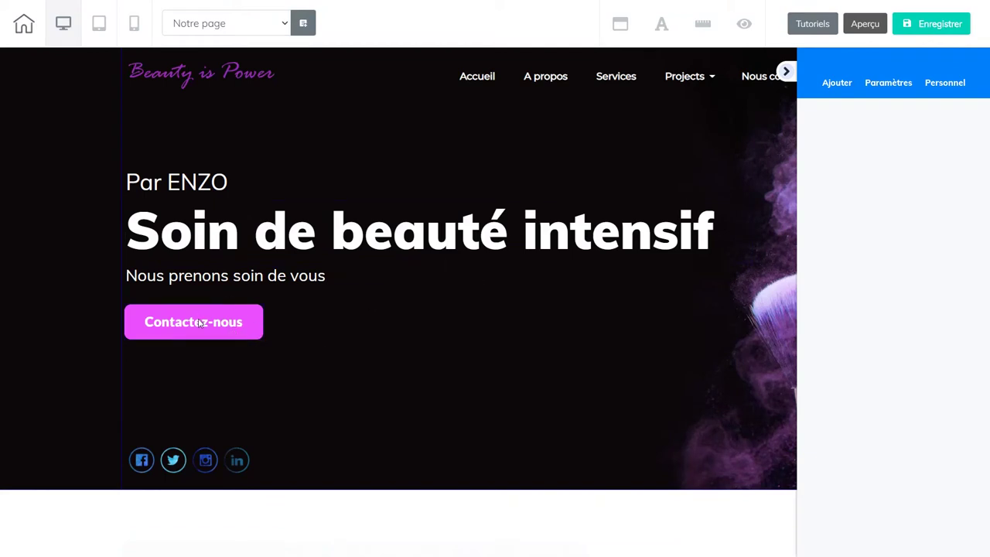
- Link the Contactez-nous button to Page formulaire with 'Ouvrir dans un nouvel onglet' ticked, and save Notre page
{"action": "left_click", "coordinate": [217, 334]}
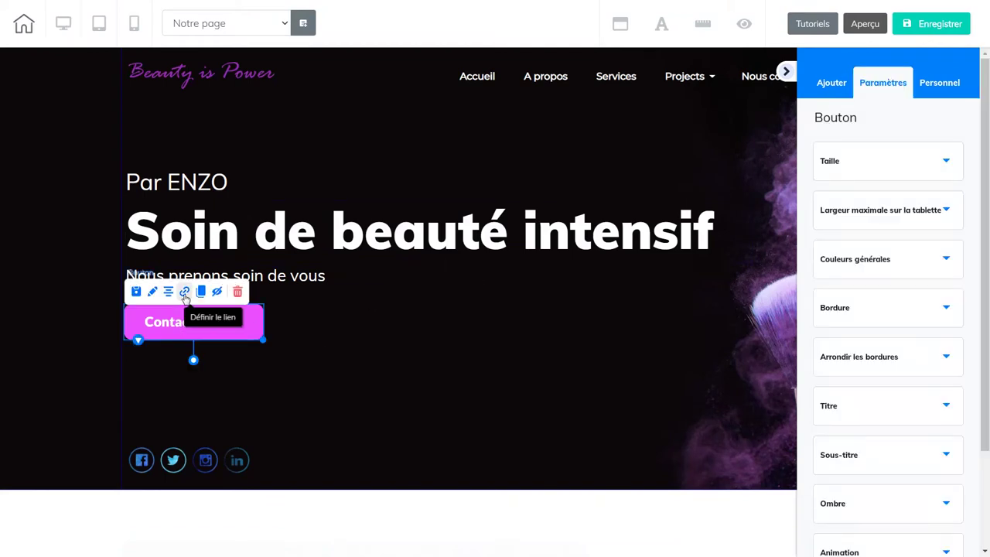
{"action": "left_click", "coordinate": [185, 294]}
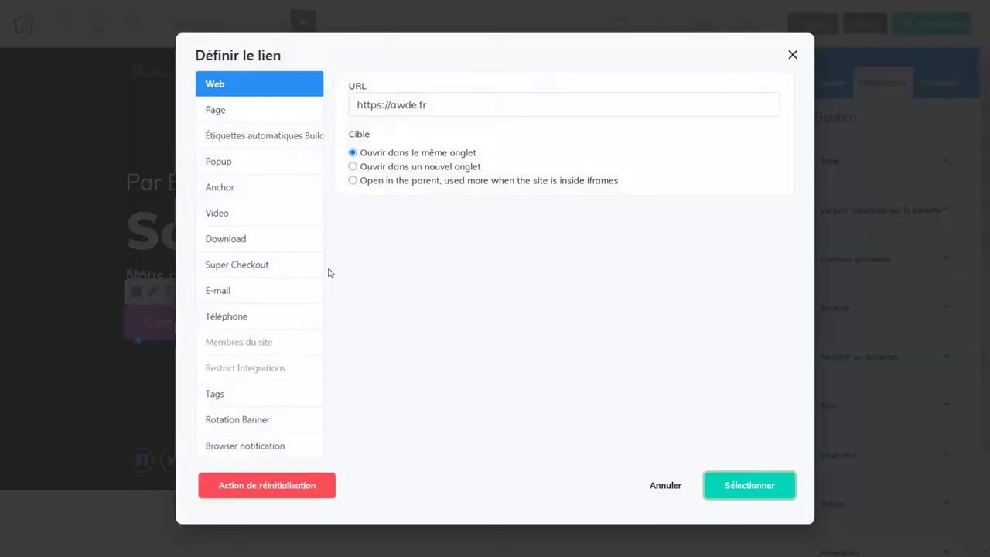
{"action": "left_click", "coordinate": [238, 117]}
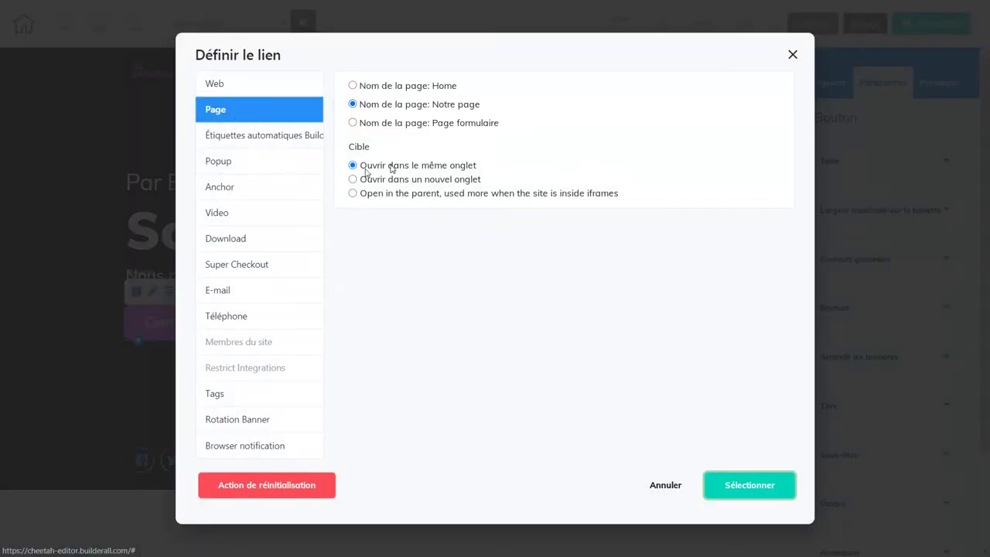
{"action": "left_click", "coordinate": [353, 122]}
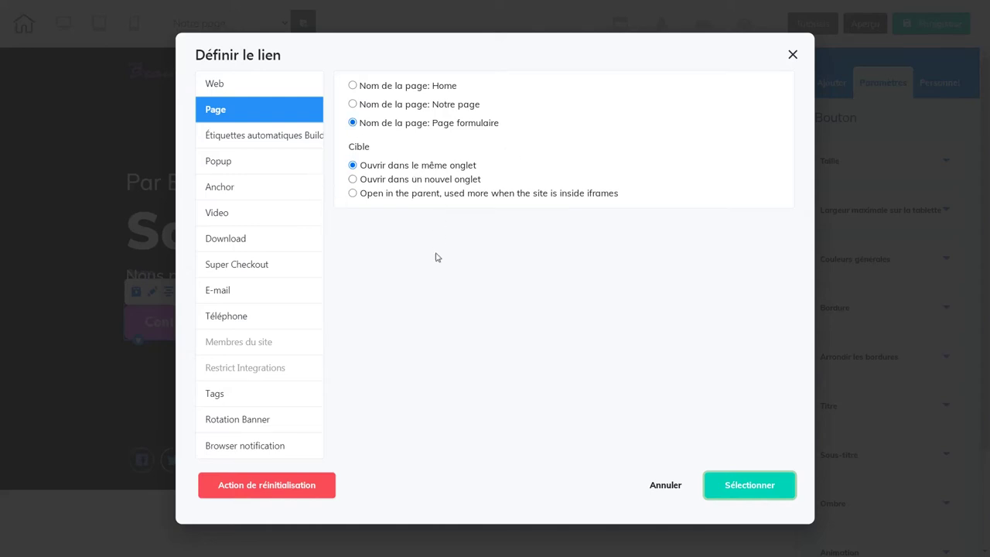
{"action": "left_click", "coordinate": [352, 179]}
{"action": "left_click", "coordinate": [736, 492]}
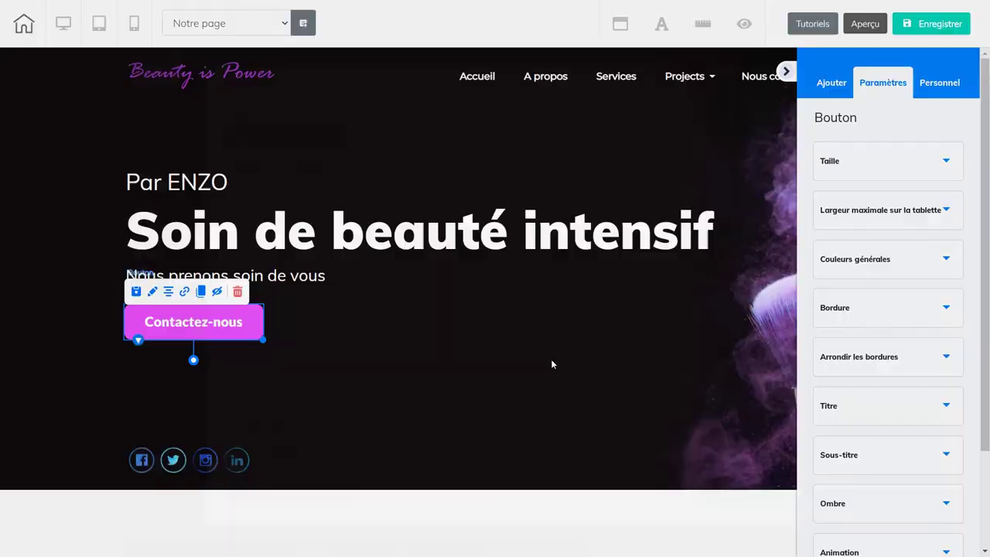
{"action": "left_click", "coordinate": [942, 28]}
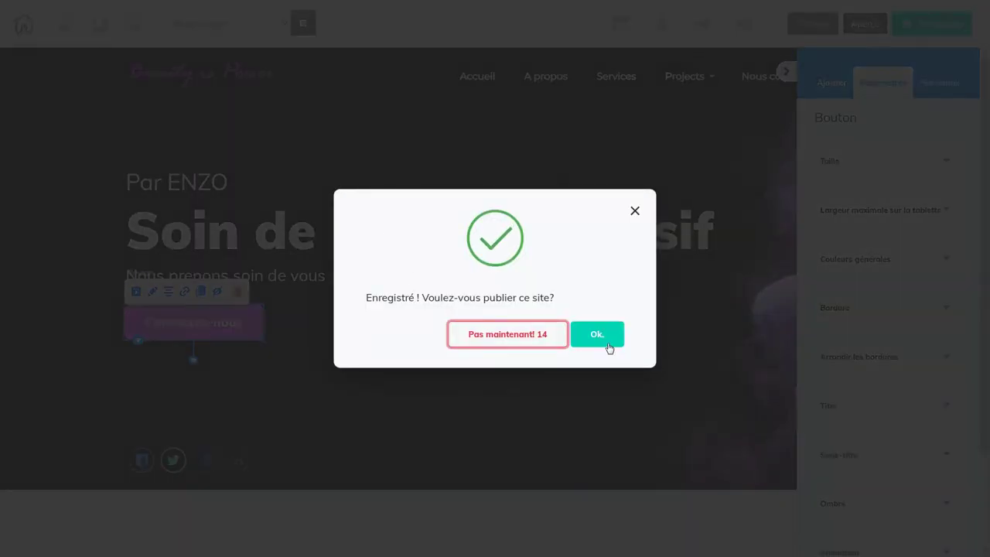
- Publish the site keeping the free domain, then save and quit the editor
{"action": "left_click", "coordinate": [605, 342]}
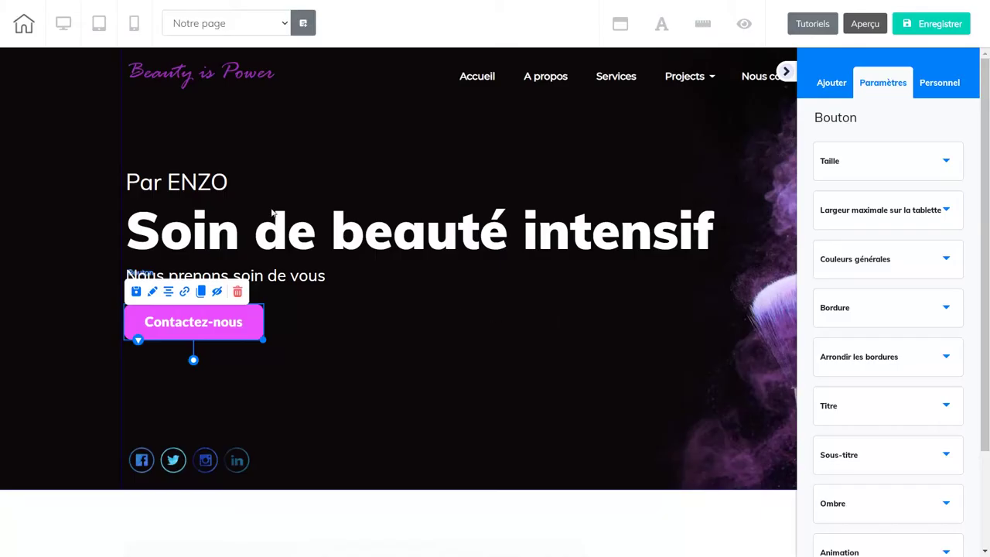
{"action": "left_click", "coordinate": [24, 24]}
{"action": "left_click", "coordinate": [538, 305]}
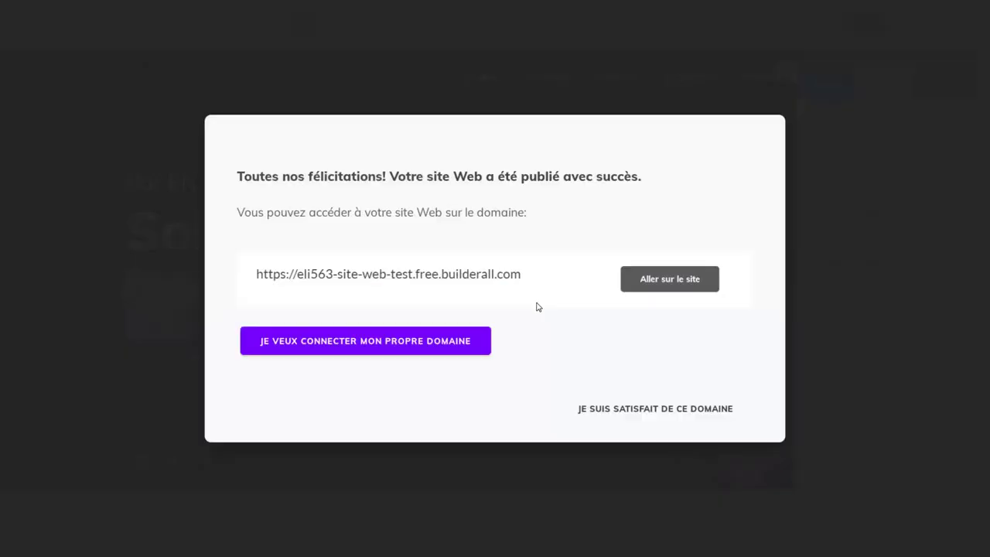
{"action": "left_click", "coordinate": [654, 409]}
{"action": "left_click", "coordinate": [569, 301]}
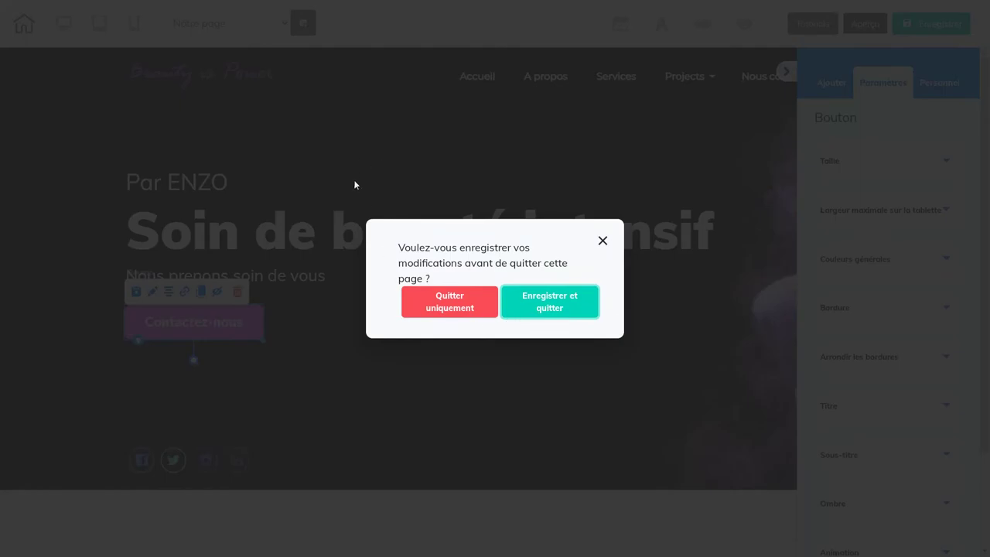
{"action": "left_click", "coordinate": [568, 306]}
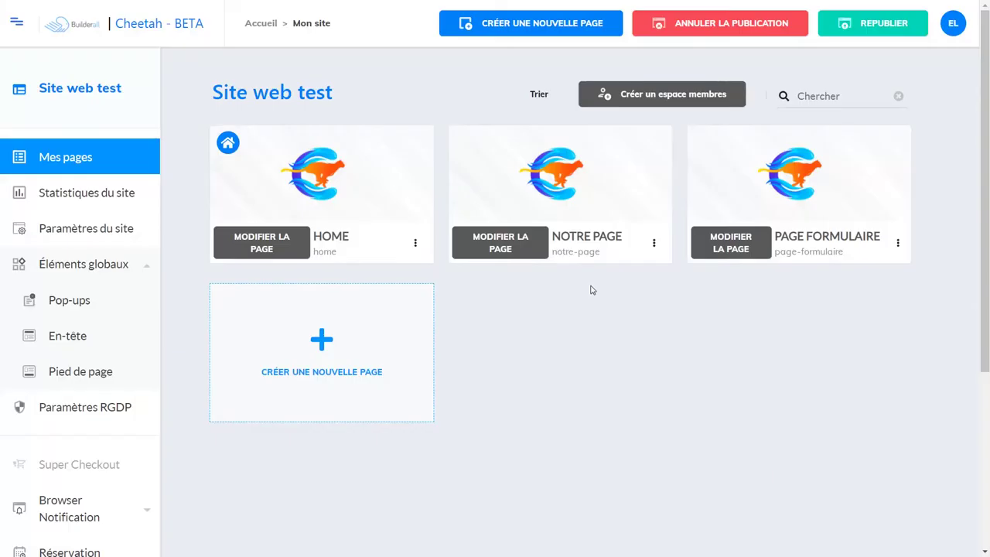
- Open the live Notre page and follow Contactez-nous to the published contact form
{"action": "left_click", "coordinate": [654, 244]}
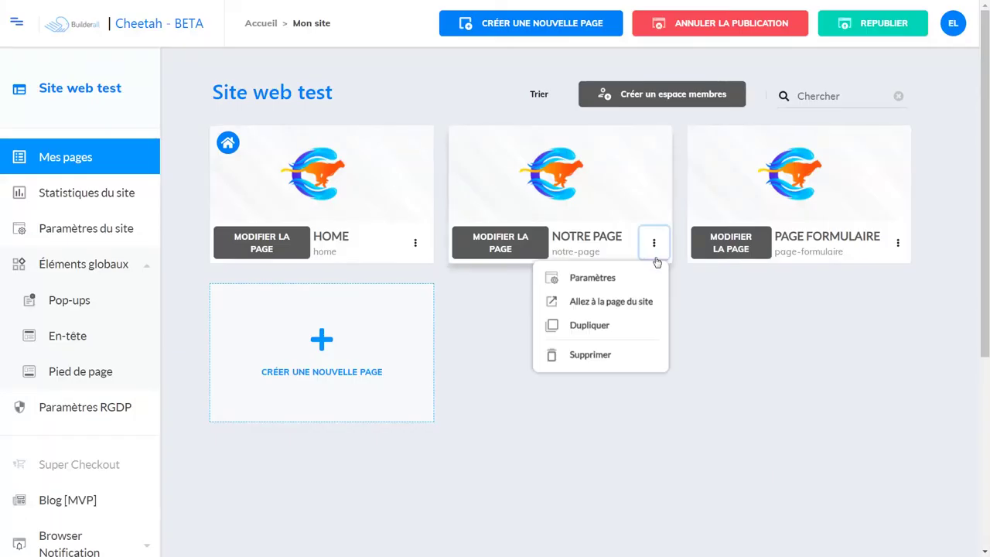
{"action": "left_click", "coordinate": [608, 302]}
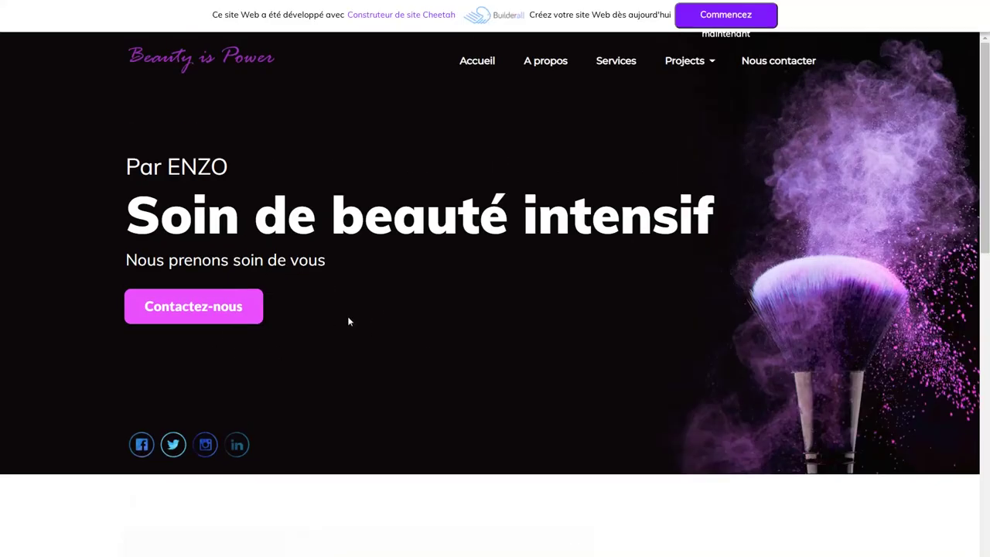
{"action": "left_click", "coordinate": [188, 306]}
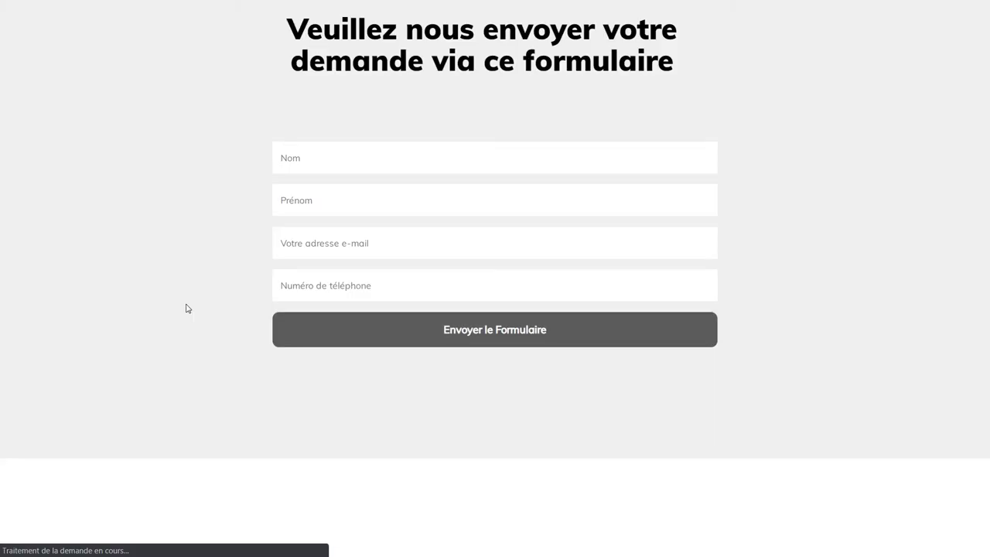